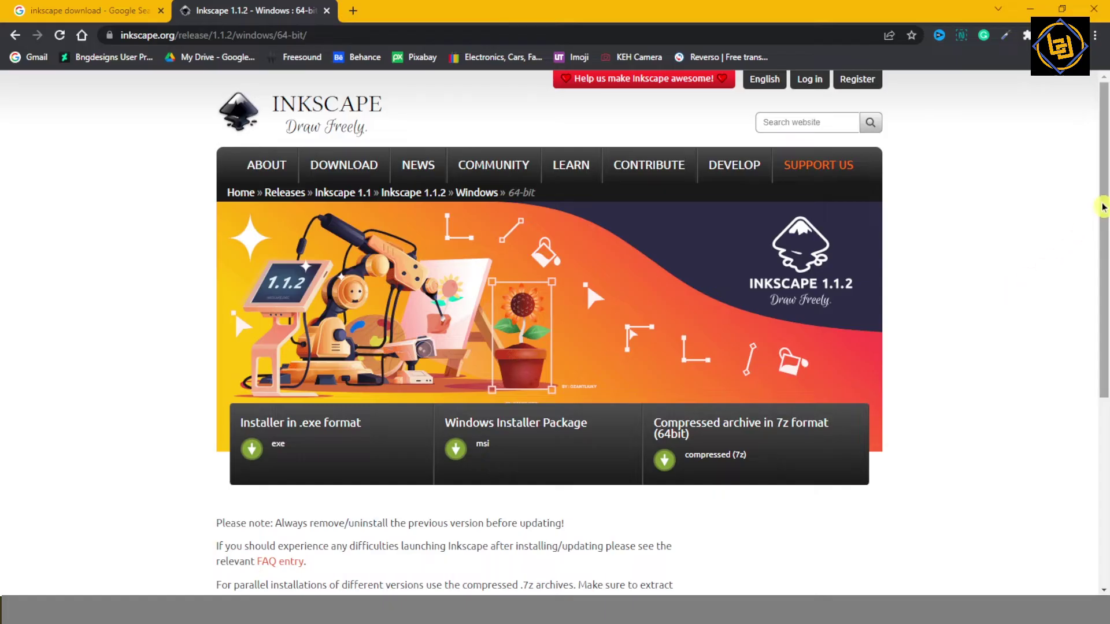
# Step: Download the 64-bit Windows installer of Inkscape 1.1.2 in exe format
pyautogui.moveTo(1104, 206); pyautogui.dragTo(1104, 301)
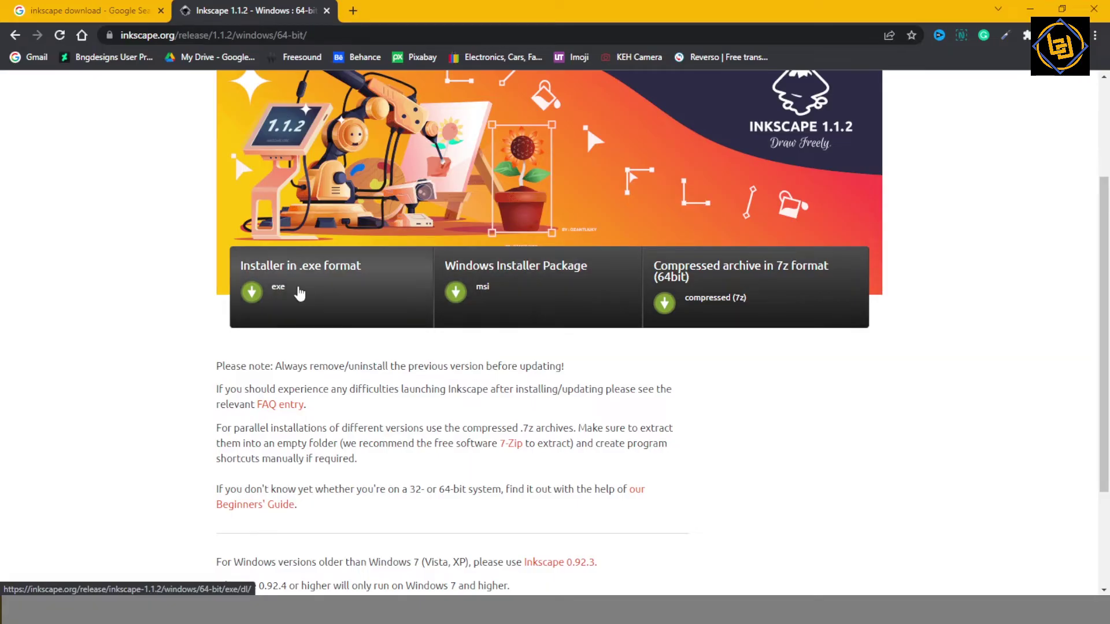
pyautogui.click(299, 293)
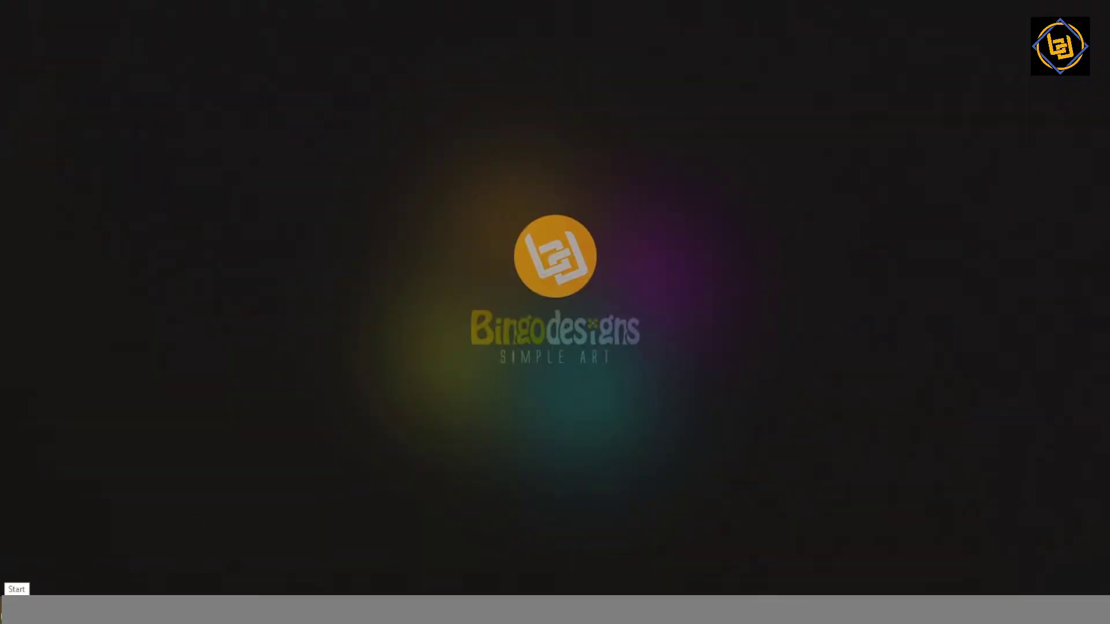
# Step: Look up the computer's system type in the Windows device specifications
pyautogui.rightClick(13, 604)
pyautogui.click(47, 296)
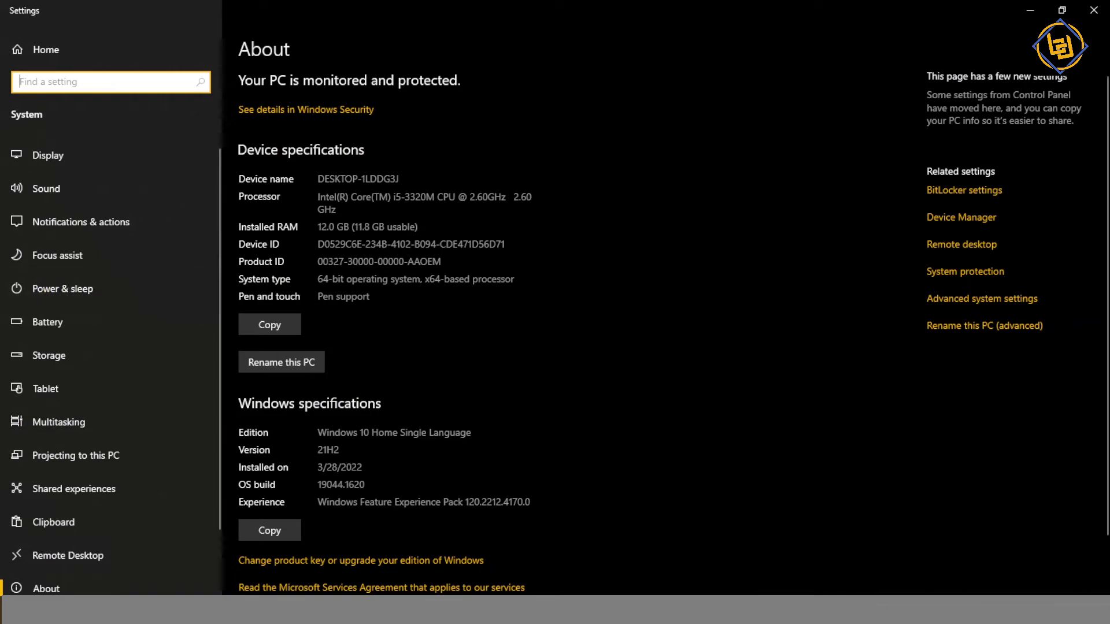
pyautogui.moveTo(317, 279); pyautogui.dragTo(510, 315)
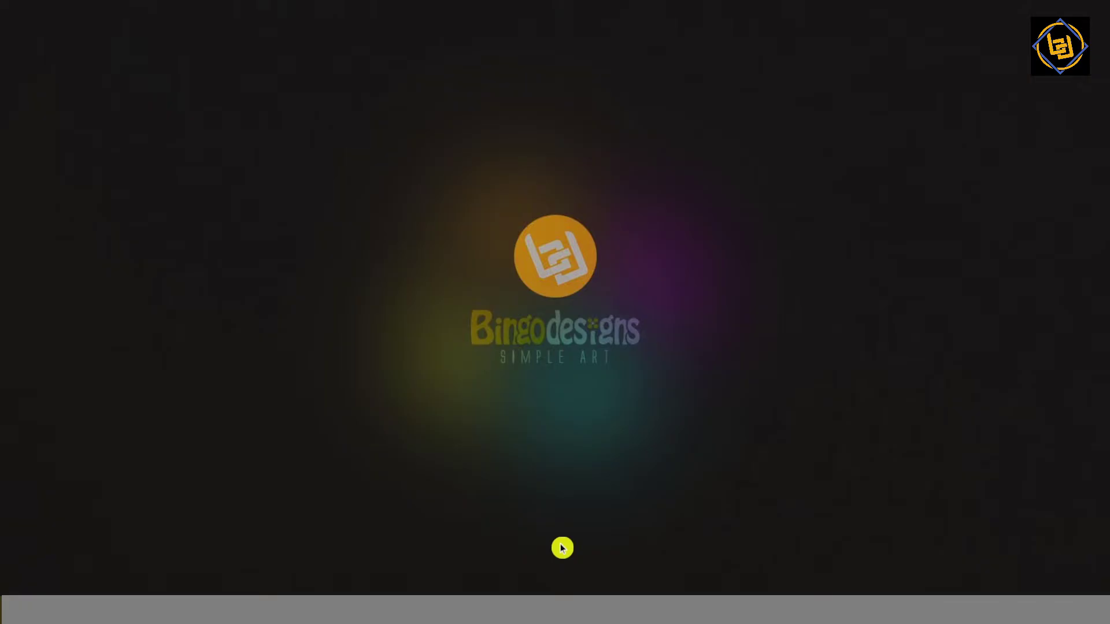
# Step: Bring up the Downloads folder in File Explorer and launch the Inkscape 1.1.2 installer
pyautogui.moveTo(421, 610)
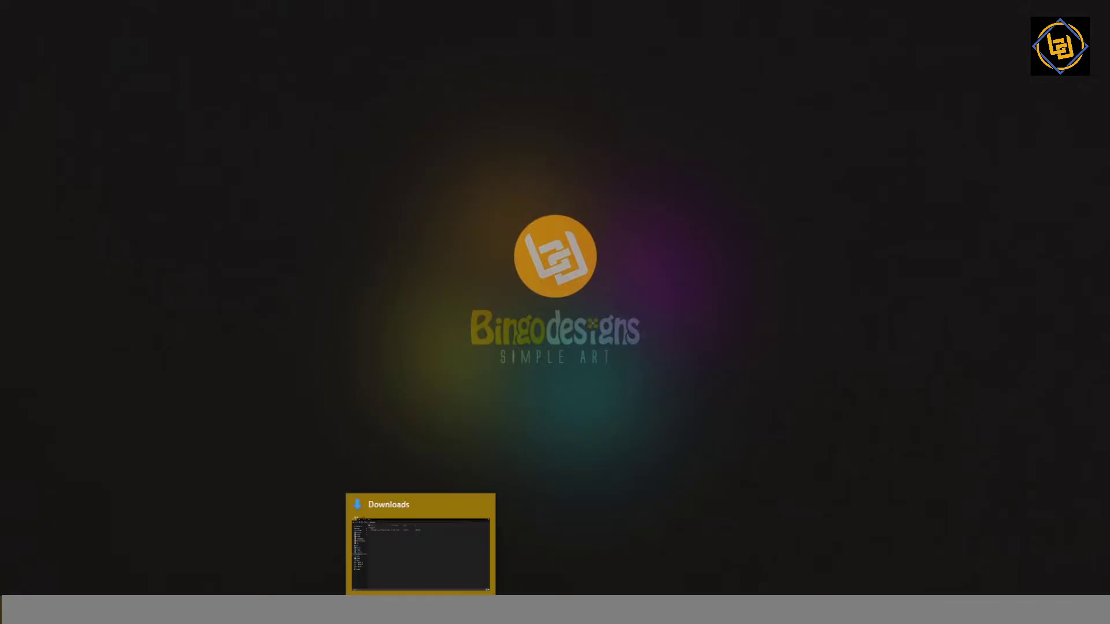
pyautogui.click(420, 549)
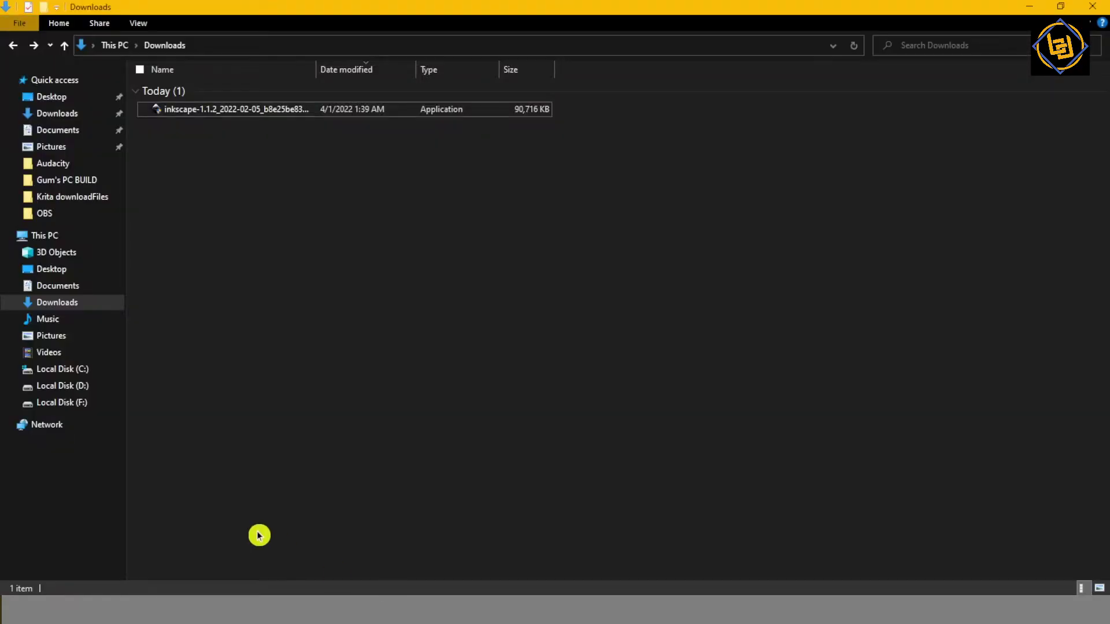
pyautogui.doubleClick(261, 112)
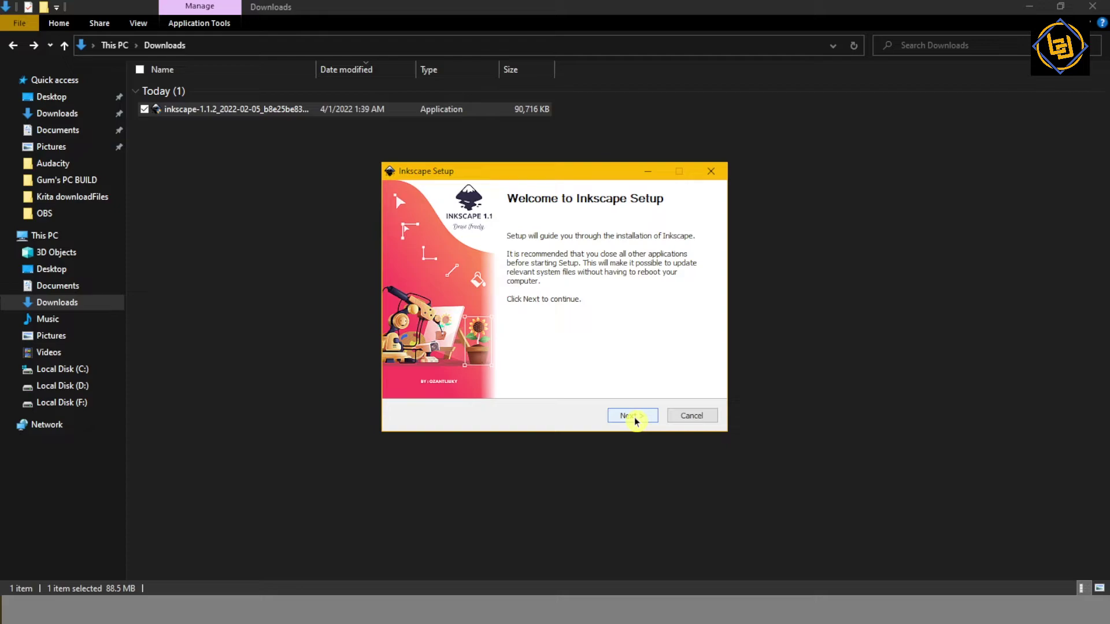
# Step: Accept the licence agreement, keep the default install options and location, and install Inkscape with the Full component set
pyautogui.click(633, 418)
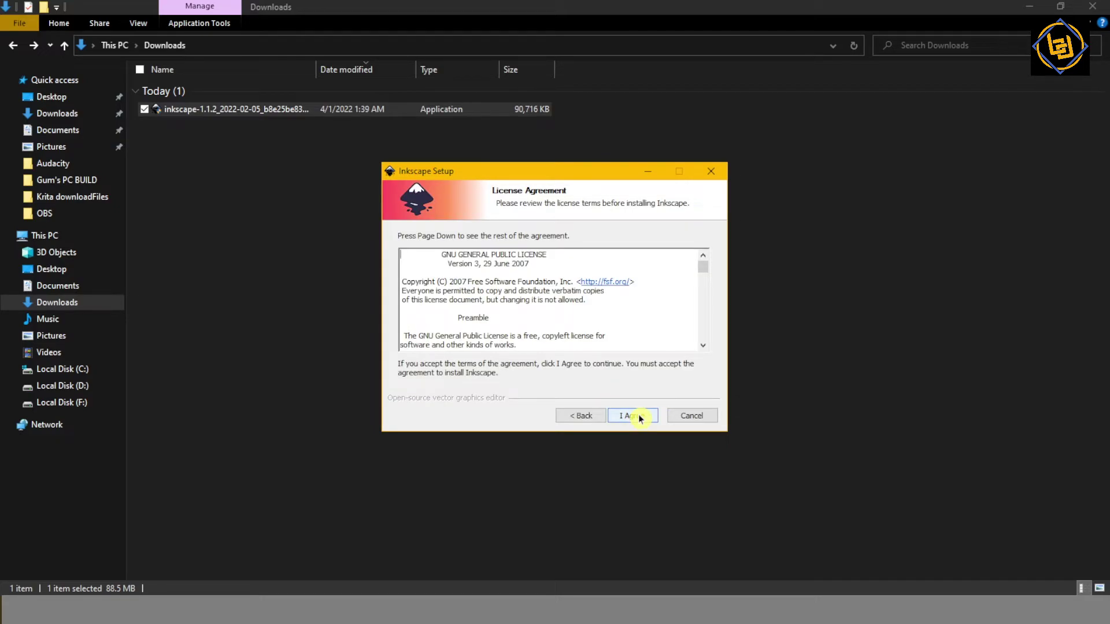
pyautogui.click(640, 418)
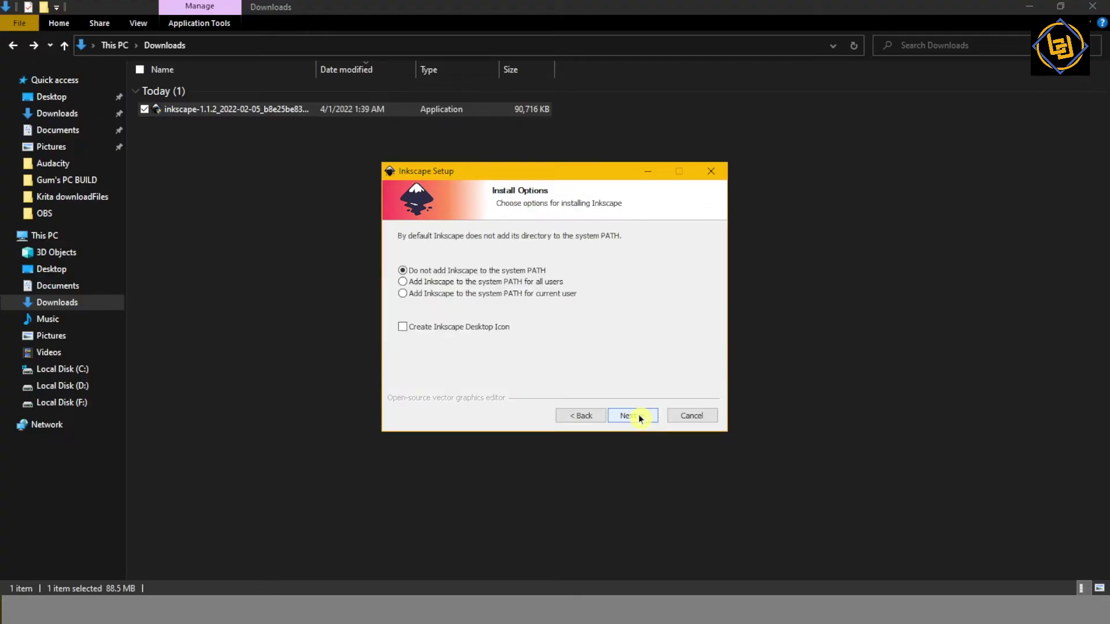
pyautogui.click(640, 419)
pyautogui.click(640, 418)
pyautogui.click(641, 420)
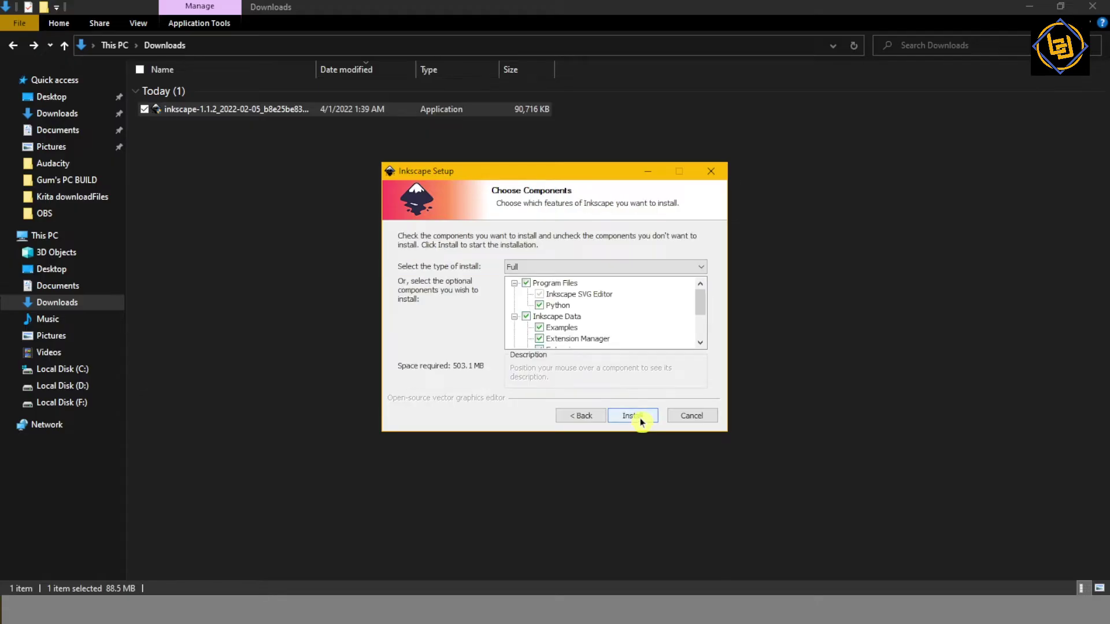
pyautogui.click(640, 420)
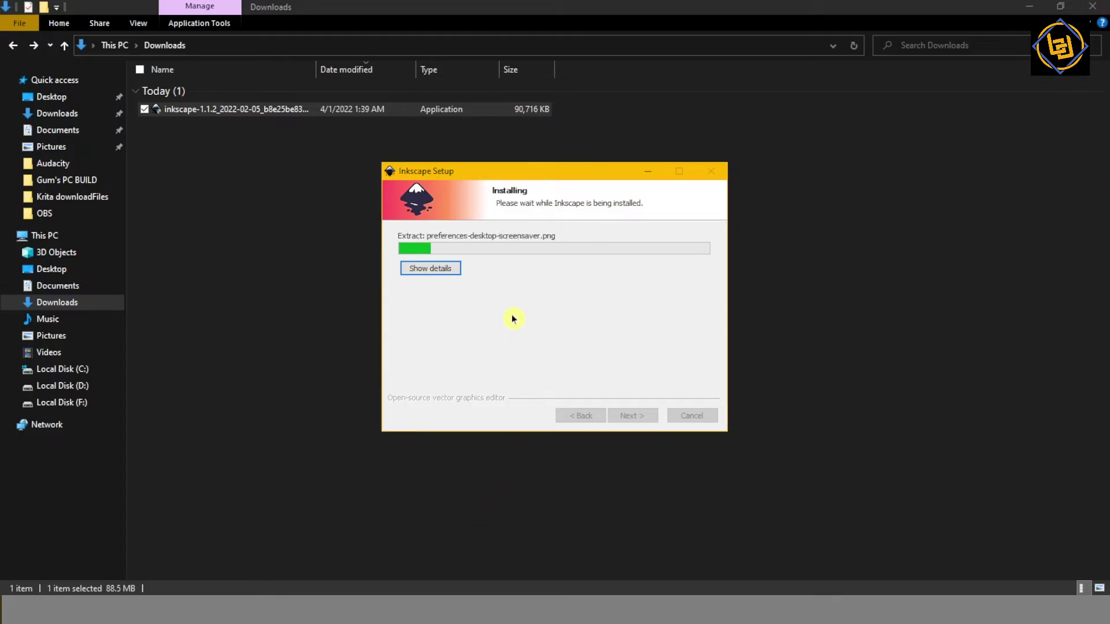
# Step: Finish the setup with Run Inkscape enabled and minimize the Downloads window
pyautogui.press('alt')
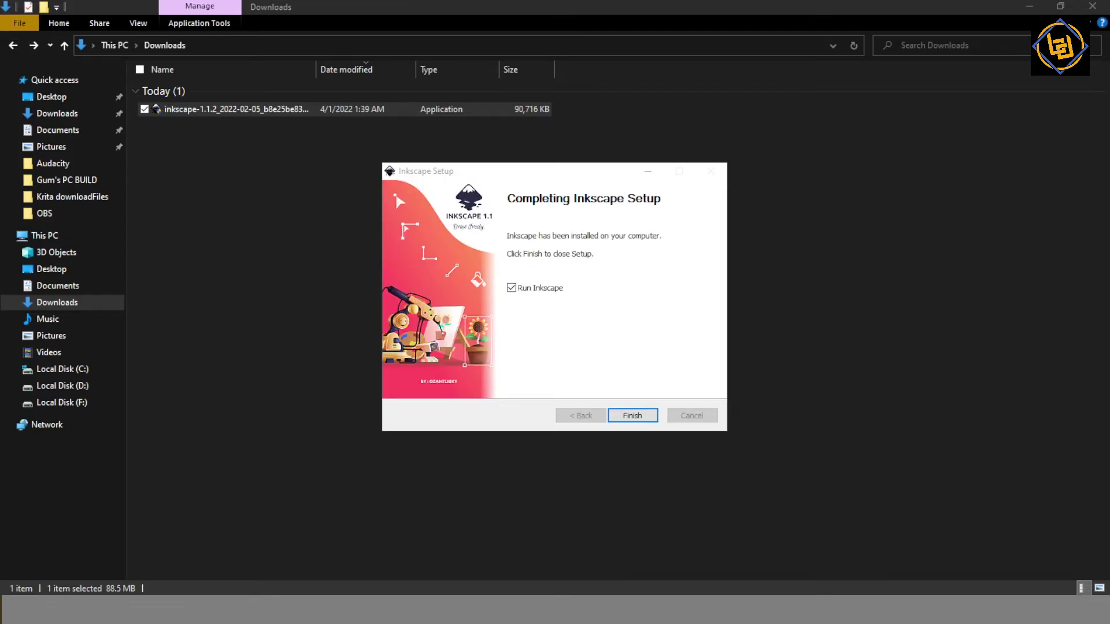
pyautogui.click(640, 416)
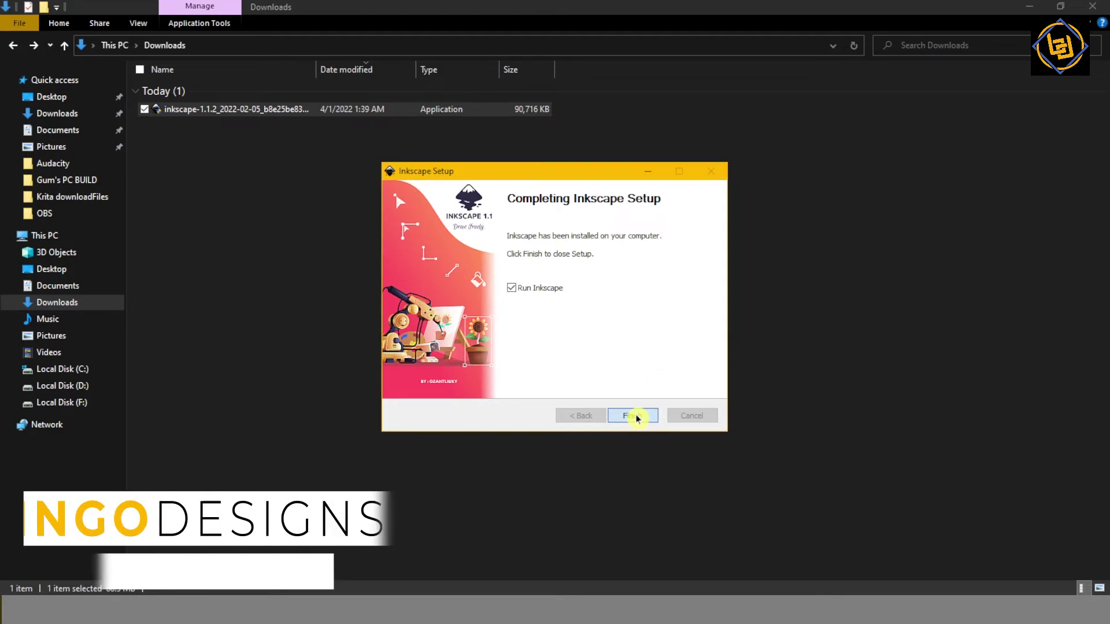
pyautogui.click(635, 416)
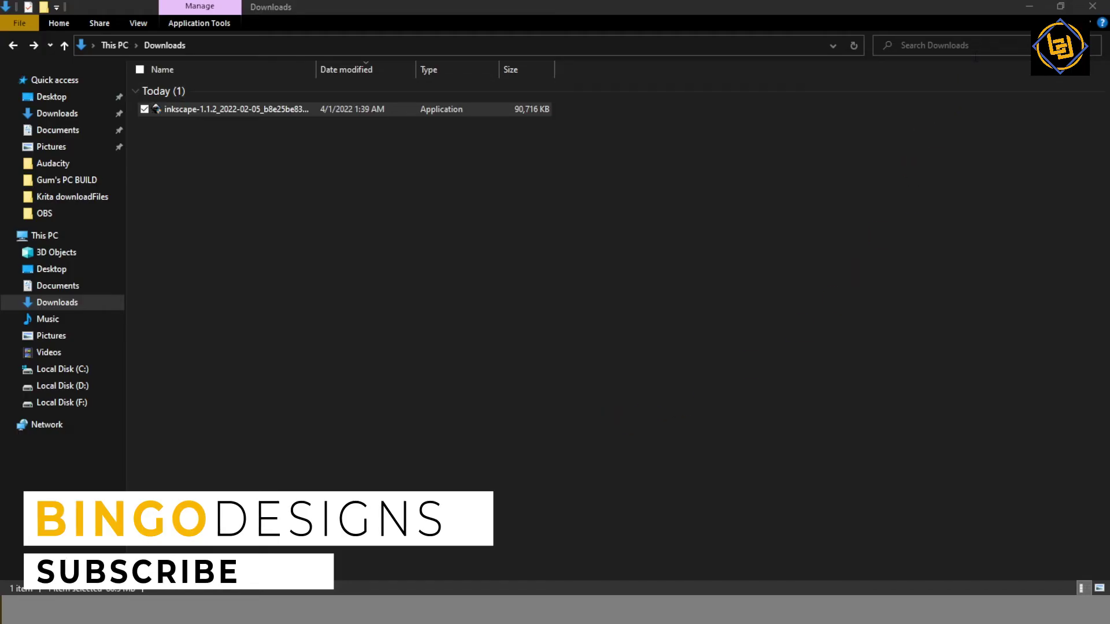
pyautogui.click(1029, 6)
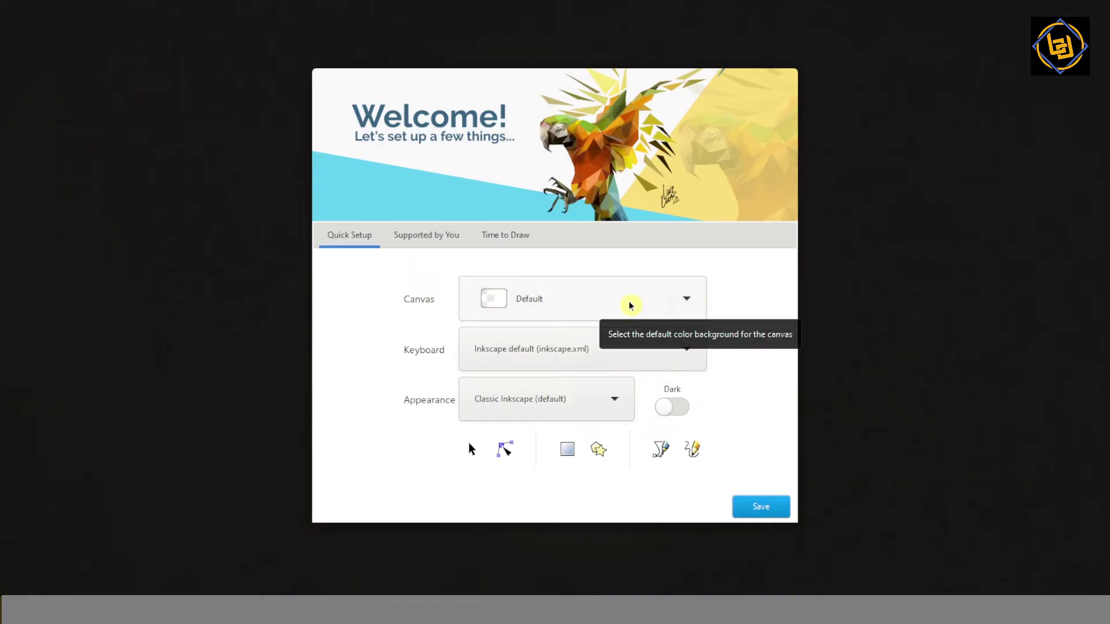
# Step: Set the Inkscape appearance to Classic Symbolic and turn on the dark theme
pyautogui.click(507, 408)
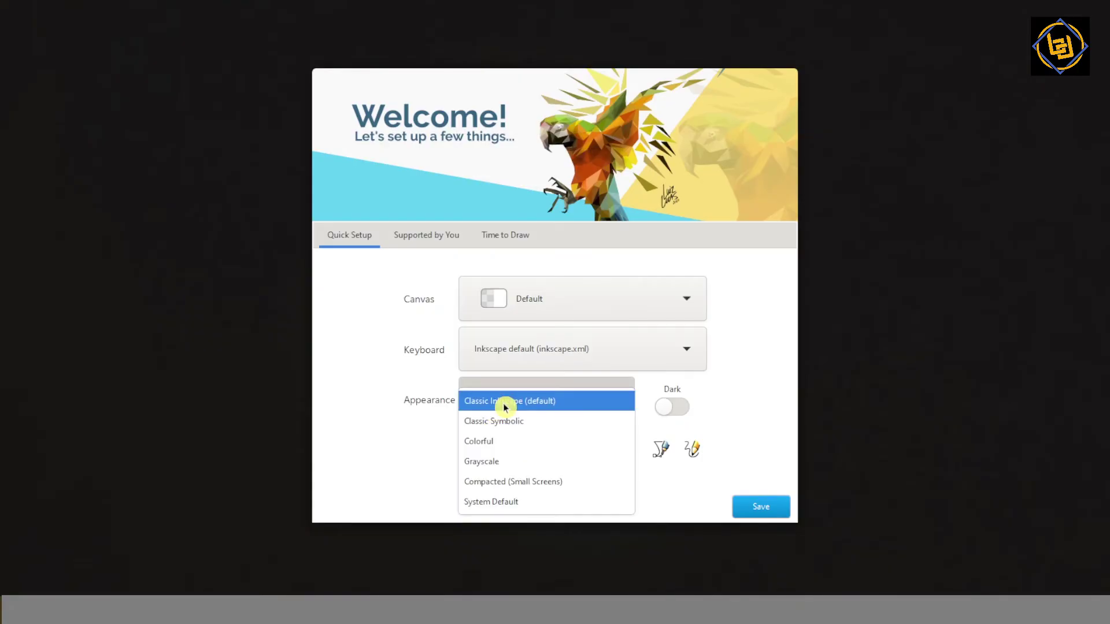
pyautogui.click(501, 460)
pyautogui.click(564, 399)
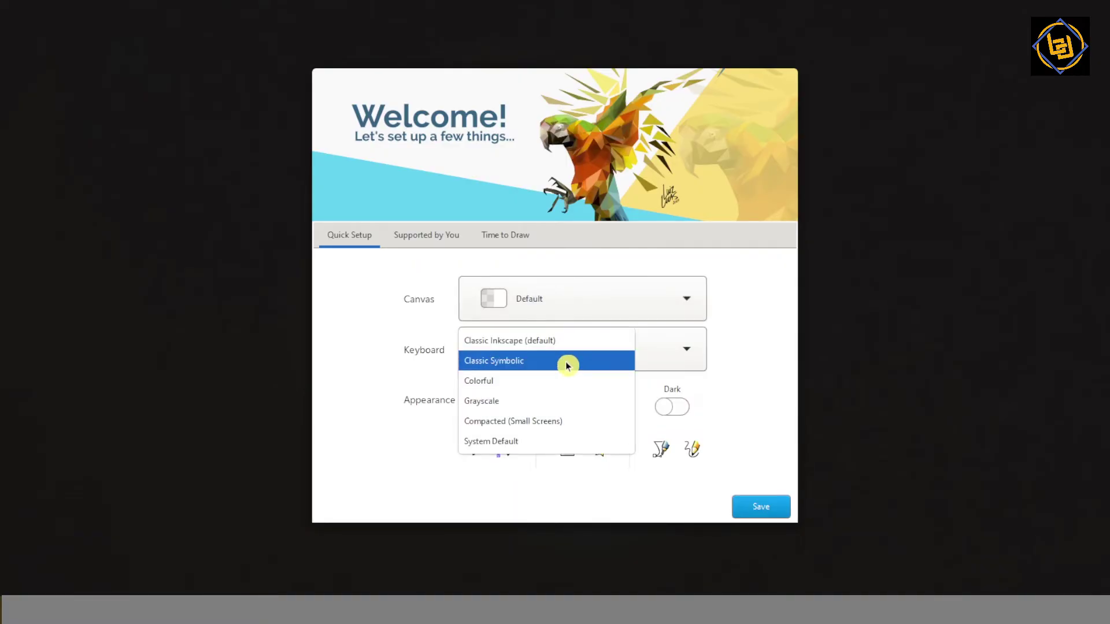
pyautogui.click(567, 366)
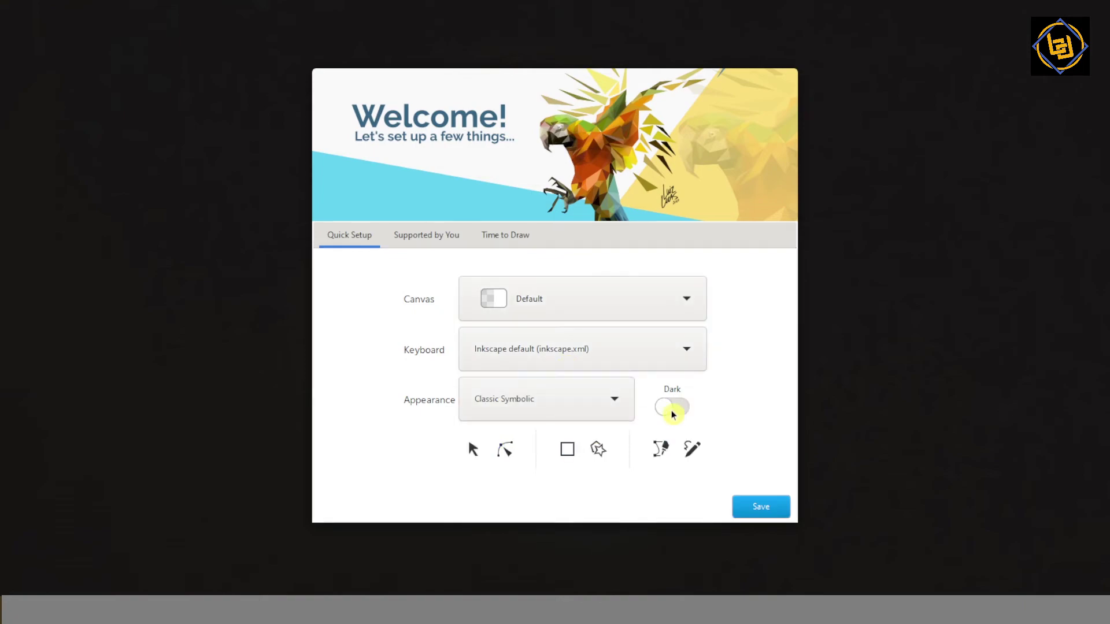
pyautogui.click(672, 411)
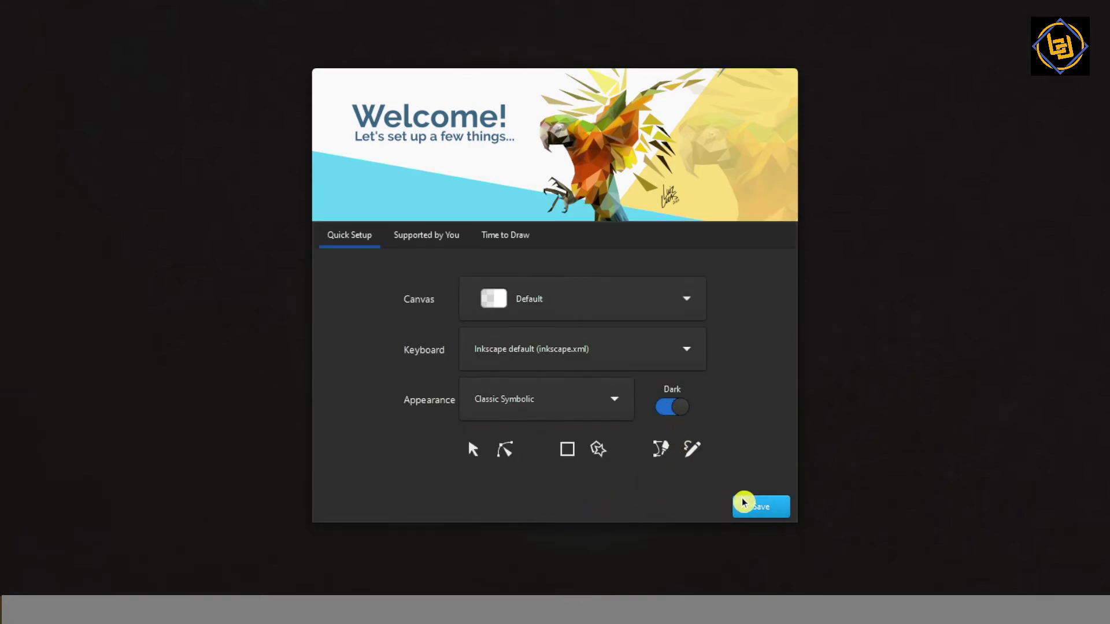
# Step: Choose the Inkscape default (inkscape.xml) keyboard layout and save the quick setup
pyautogui.click(643, 360)
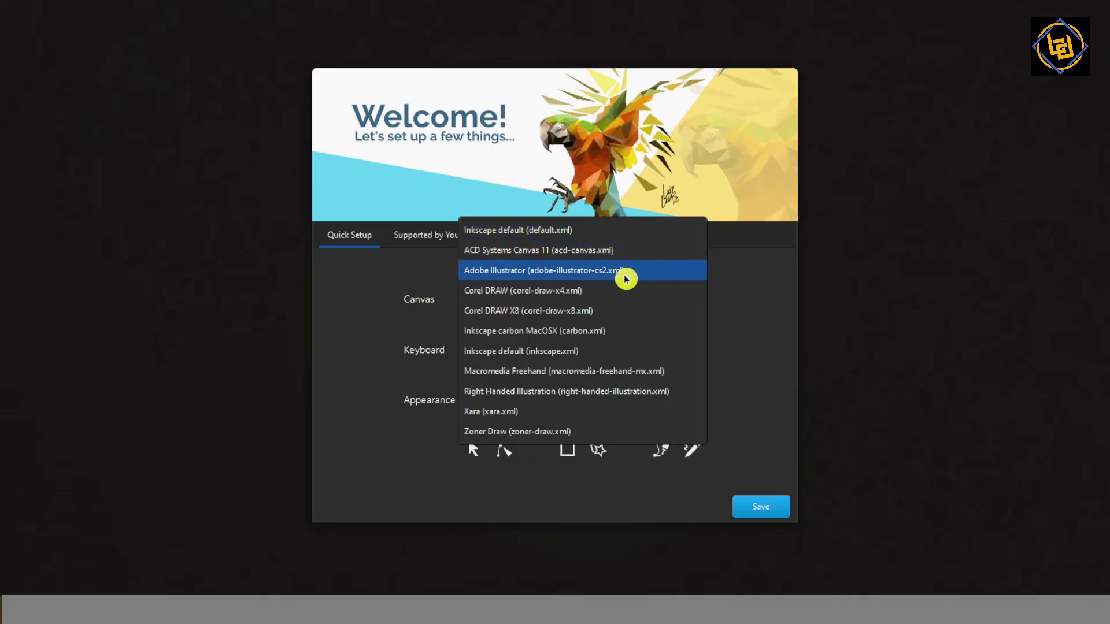
pyautogui.click(633, 347)
pyautogui.click(775, 518)
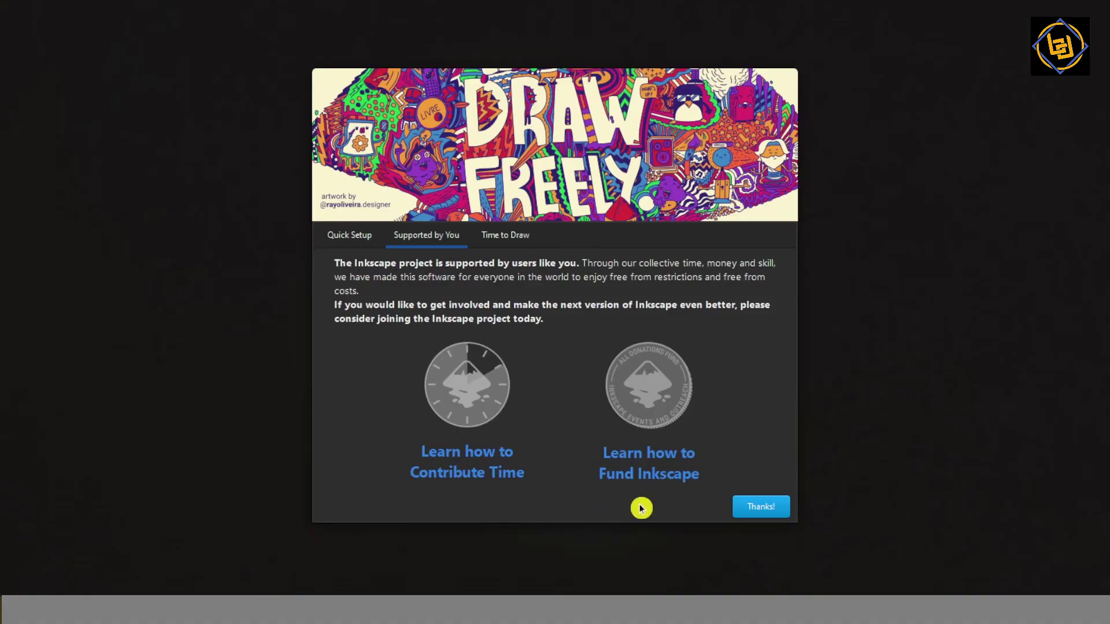
# Step: Continue past the support page and create a document from the Desktop 1080p screen template, 1920 × 1080 px
pyautogui.click(761, 508)
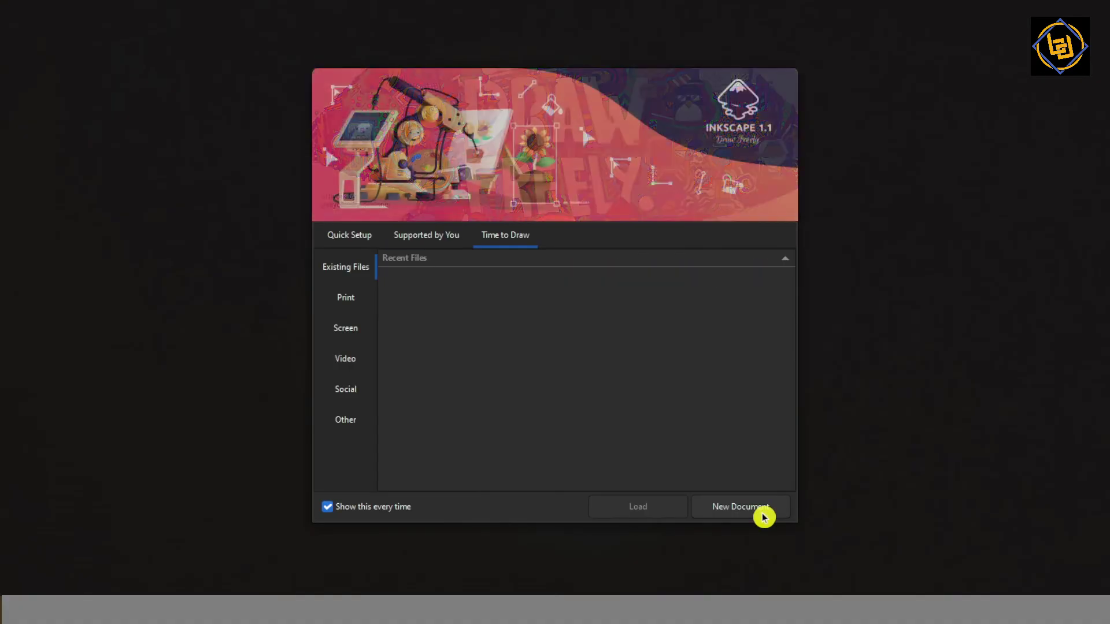
pyautogui.click(348, 418)
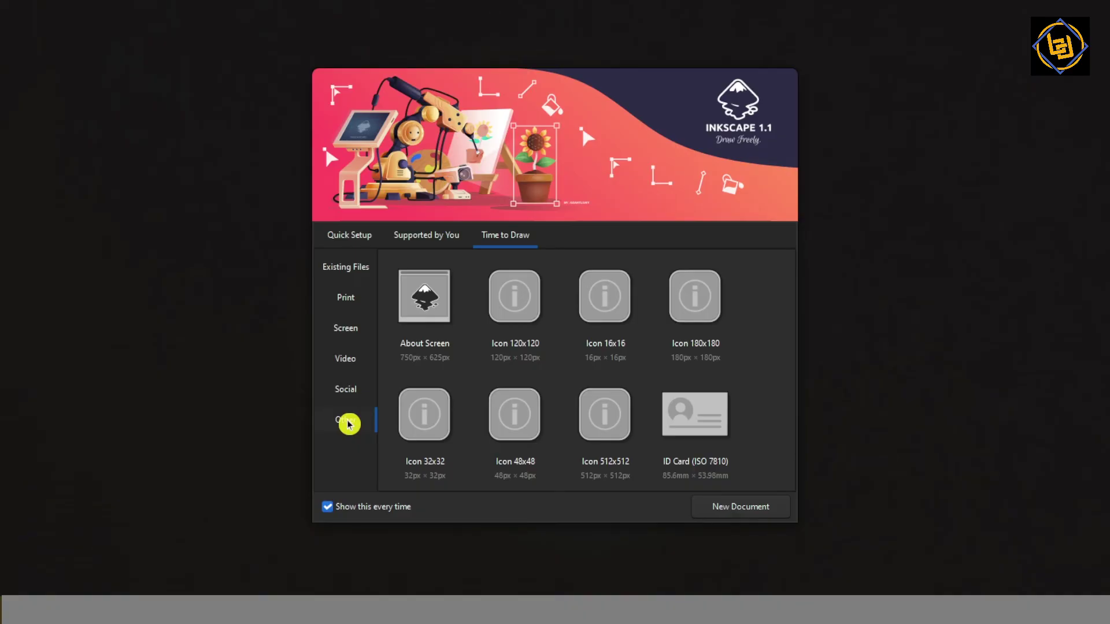
pyautogui.click(354, 333)
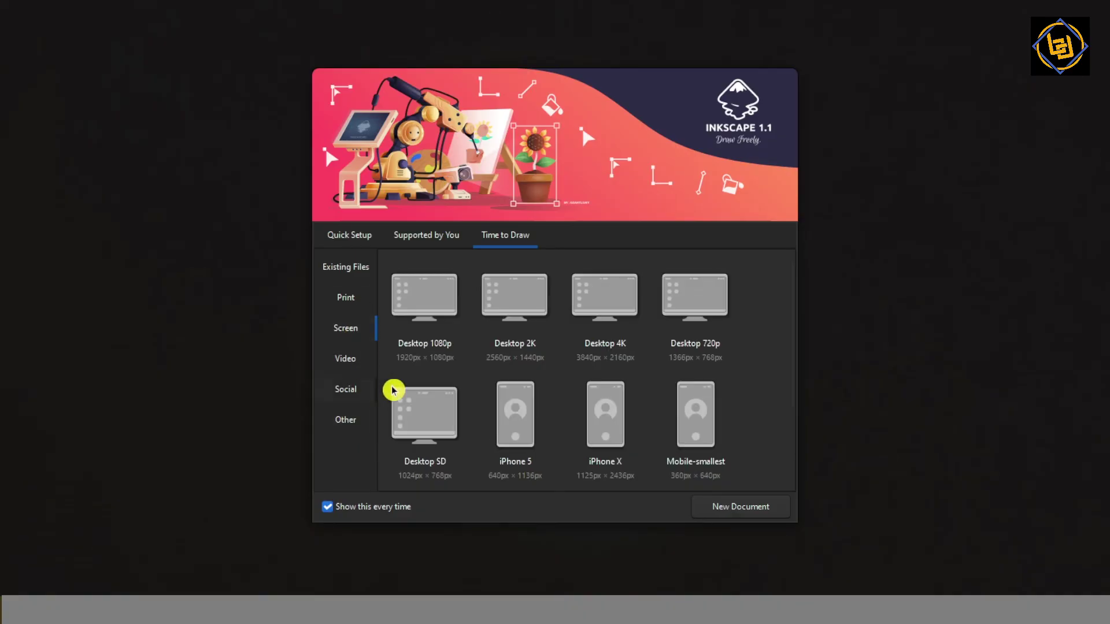
pyautogui.click(426, 307)
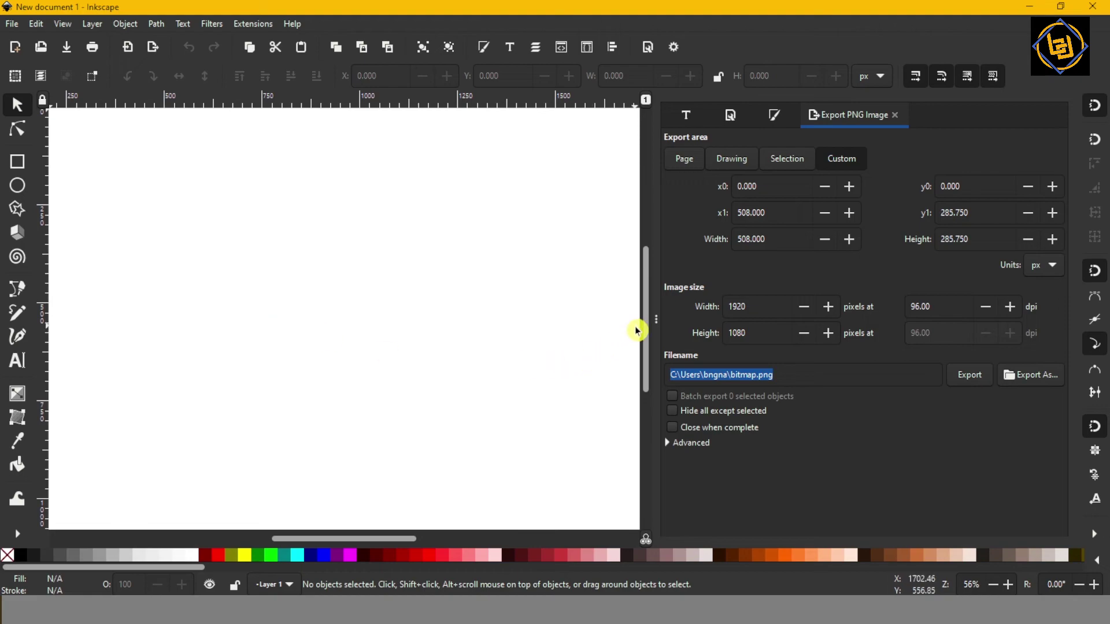
# Step: Collapse the docked export dialog and zoom the canvas to 1:1
pyautogui.click(653, 327)
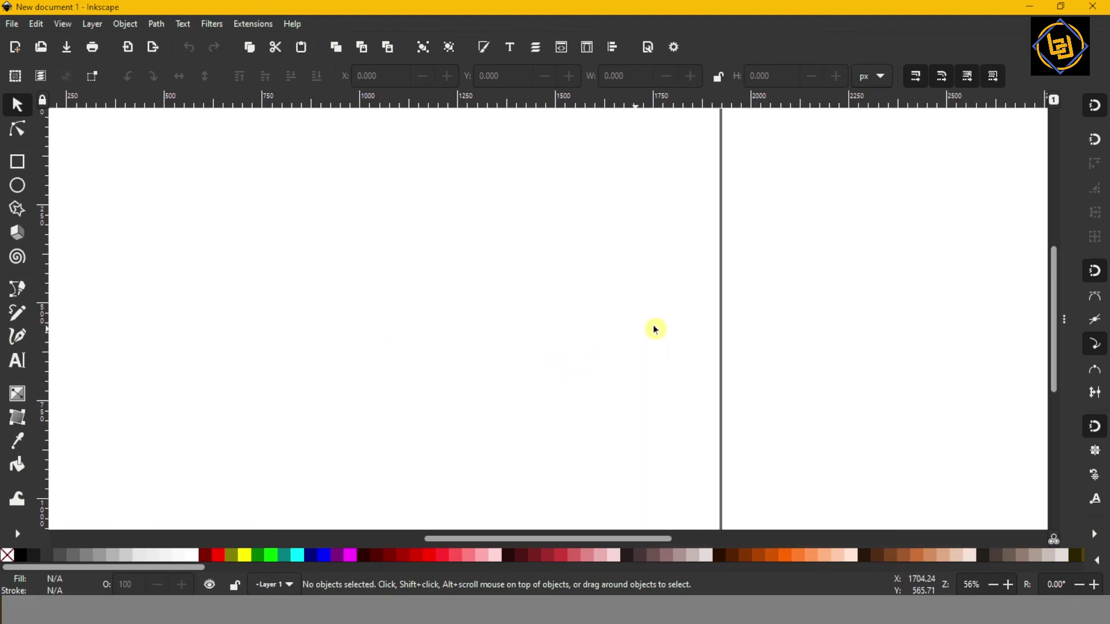
pyautogui.moveTo(522, 542); pyautogui.dragTo(679, 538)
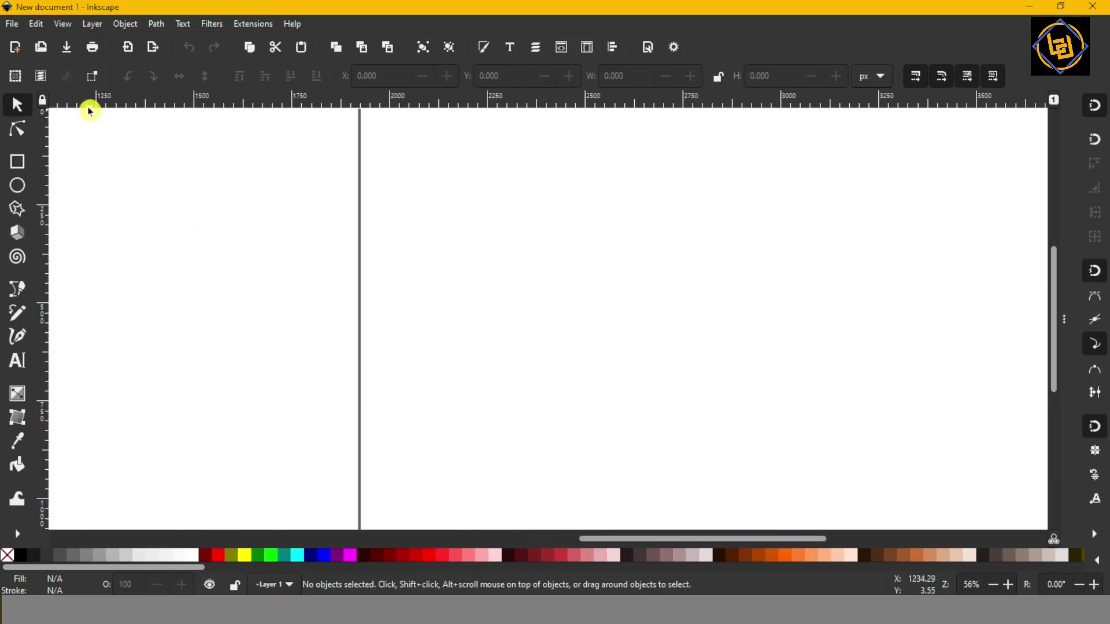
pyautogui.click(43, 26)
pyautogui.moveTo(73, 27)
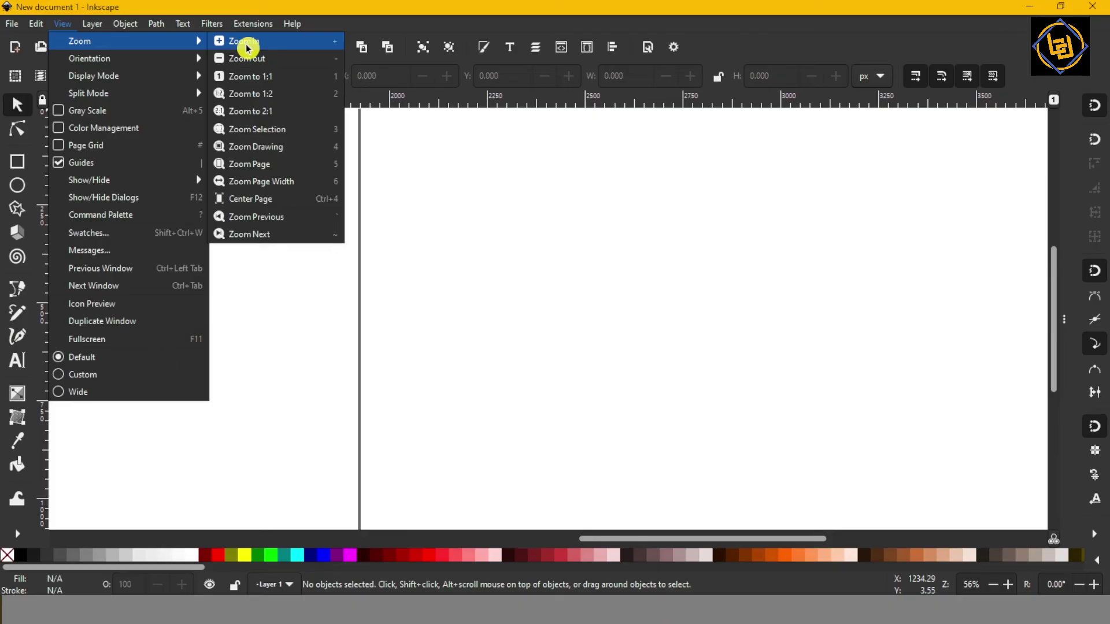
pyautogui.click(258, 76)
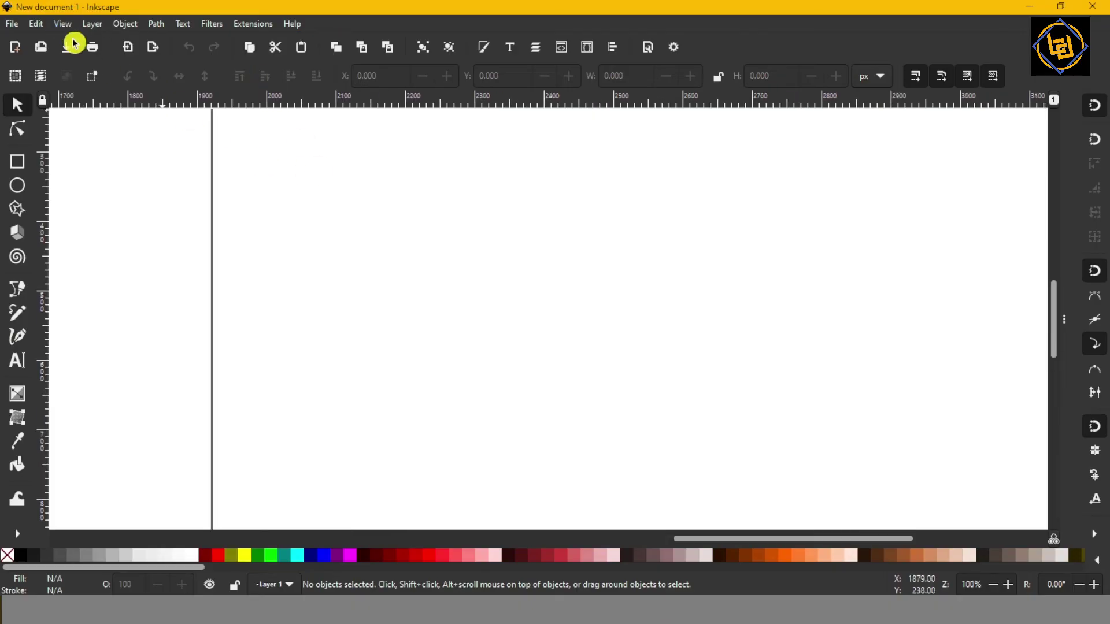
# Step: Review the page size and display settings in the document properties, then collapse them
pyautogui.click(11, 27)
pyautogui.click(60, 260)
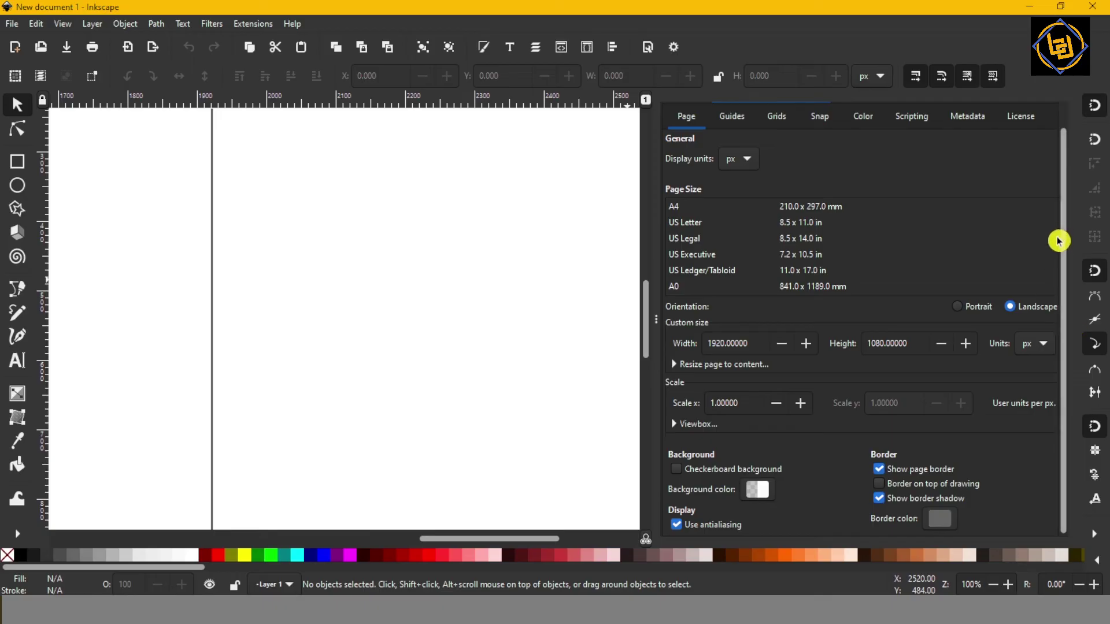
pyautogui.click(653, 320)
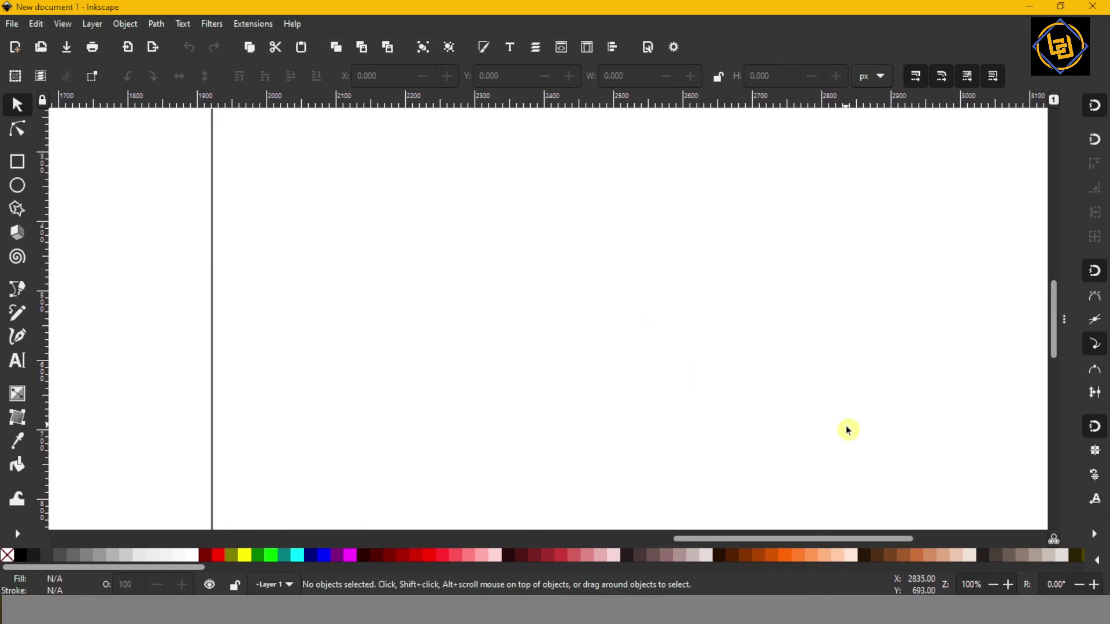
# Step: Add the text "Bingodesigns" to the page and scale it proportionally to about 1119 px wide
pyautogui.click(994, 586)
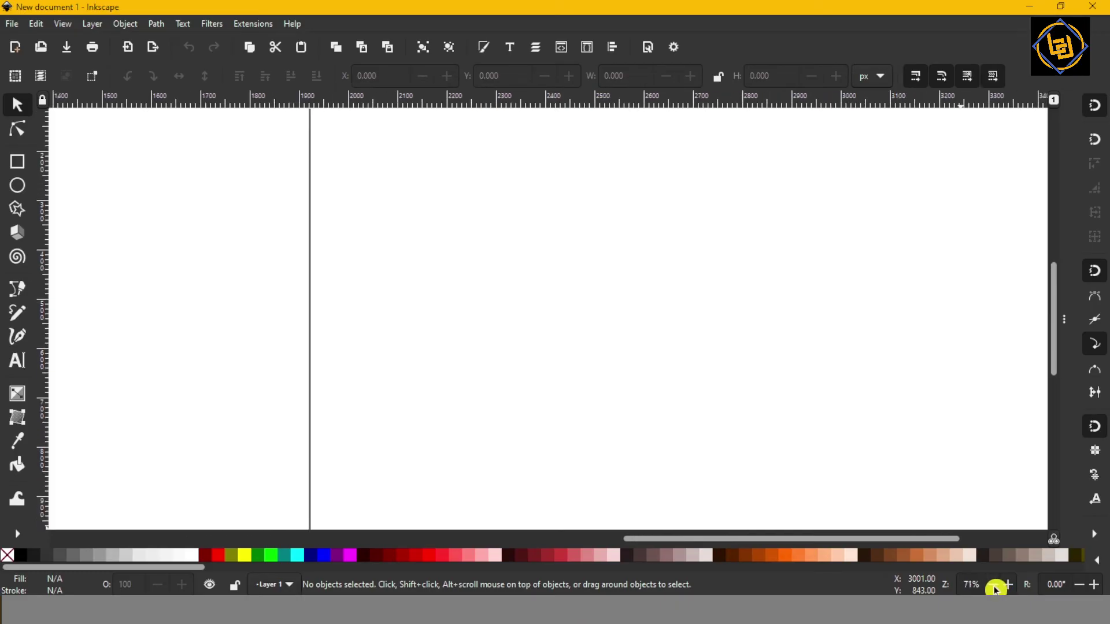
pyautogui.scroll(-3, 994, 586)
pyautogui.moveTo(300, 368); pyautogui.dragTo(728, 356)
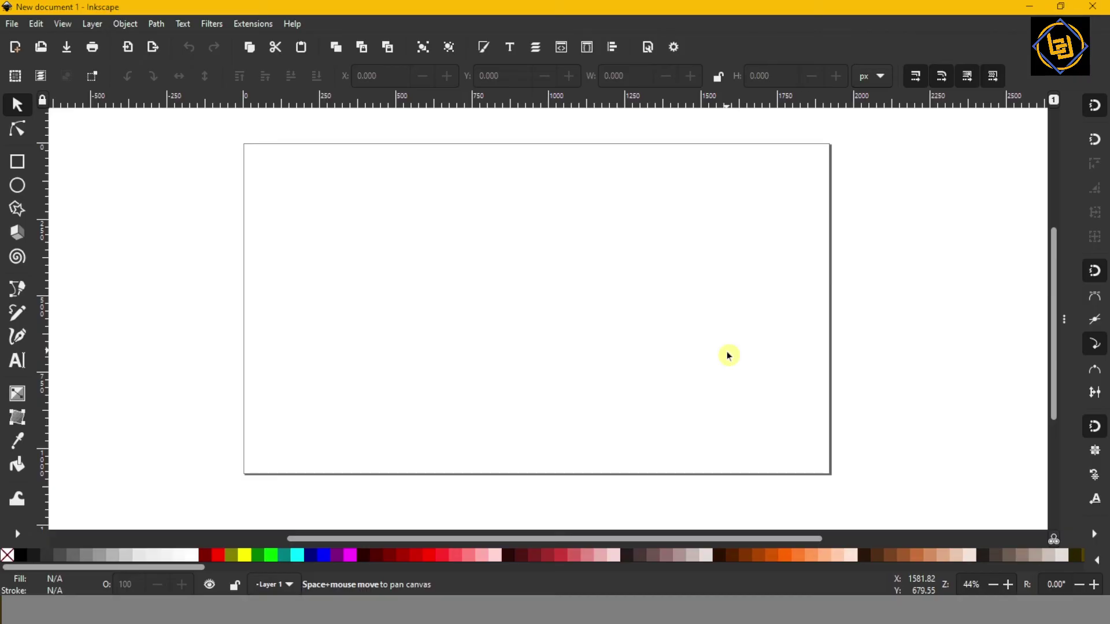
pyautogui.click(17, 360)
pyautogui.click(388, 298)
pyautogui.write('Bingodes')
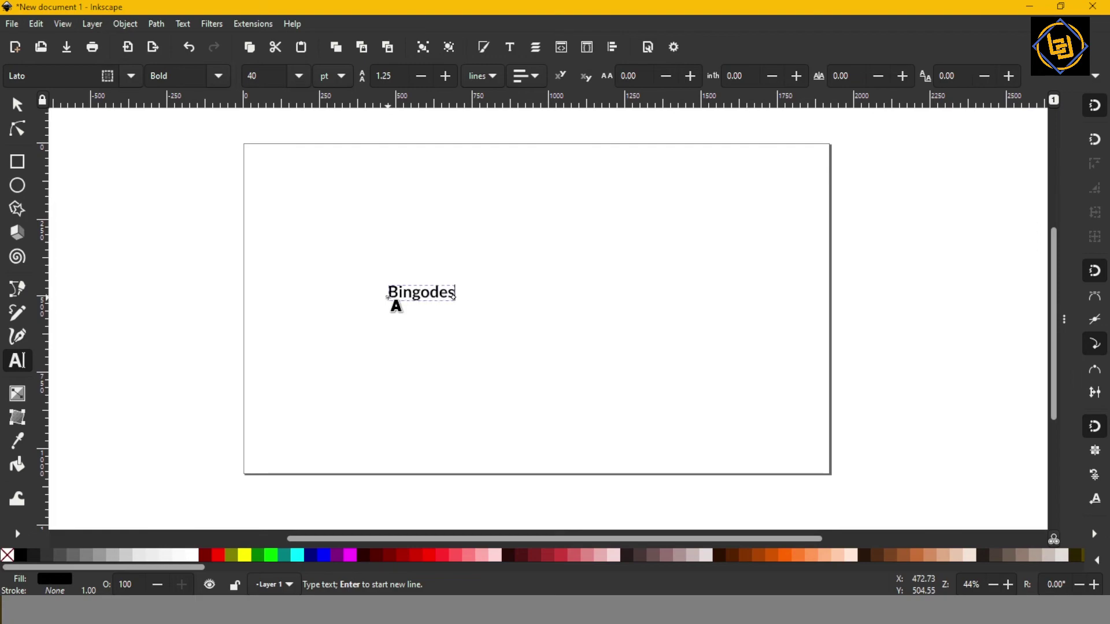
pyautogui.write('igns')
pyautogui.click(17, 105)
pyautogui.moveTo(490, 311); pyautogui.dragTo(604, 424)
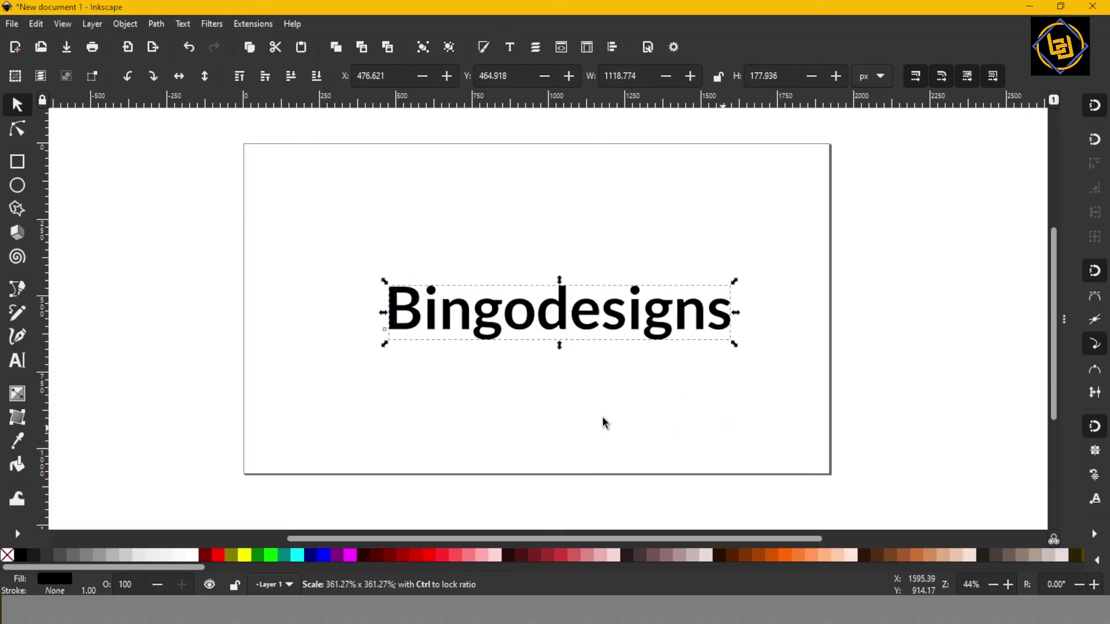
# Step: Enlarge the "Bingodesigns" text to span most of the page width and adjust its position above the page's middle
pyautogui.moveTo(385, 282); pyautogui.dragTo(296, 215)
pyautogui.moveTo(738, 266); pyautogui.dragTo(764, 237)
pyautogui.moveTo(655, 307)
pyautogui.mouseDown()
pyautogui.moveTo(639, 306)
pyautogui.moveTo(661, 306)
pyautogui.mouseUp()
# Step: Change the font of the "Bingodesigns" text to Georgia
pyautogui.click(17, 360)
pyautogui.click(131, 76)
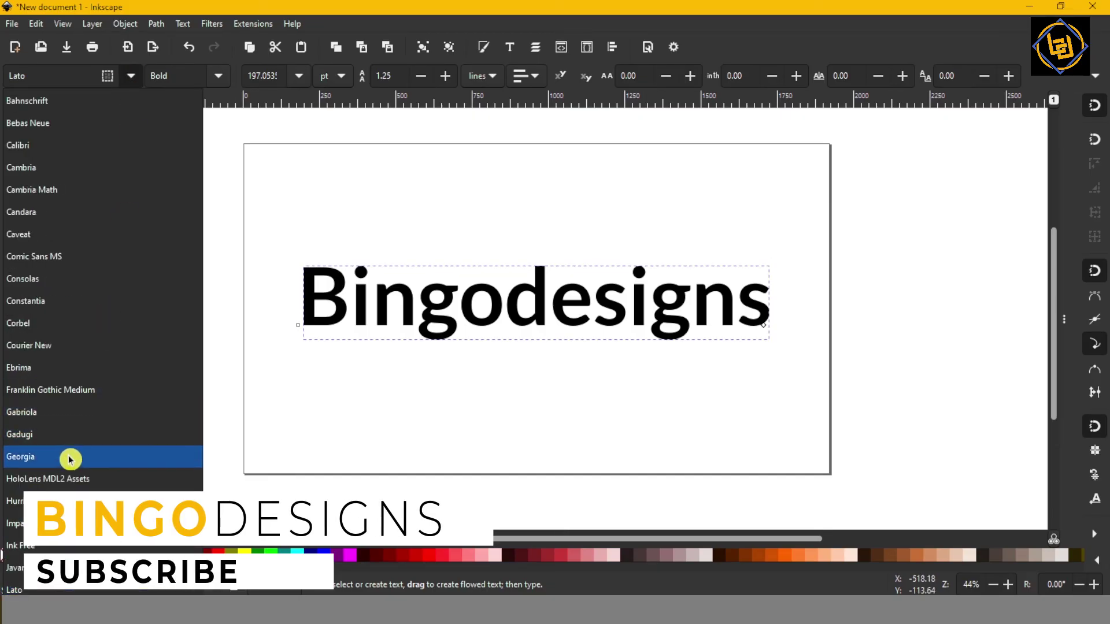
pyautogui.click(69, 459)
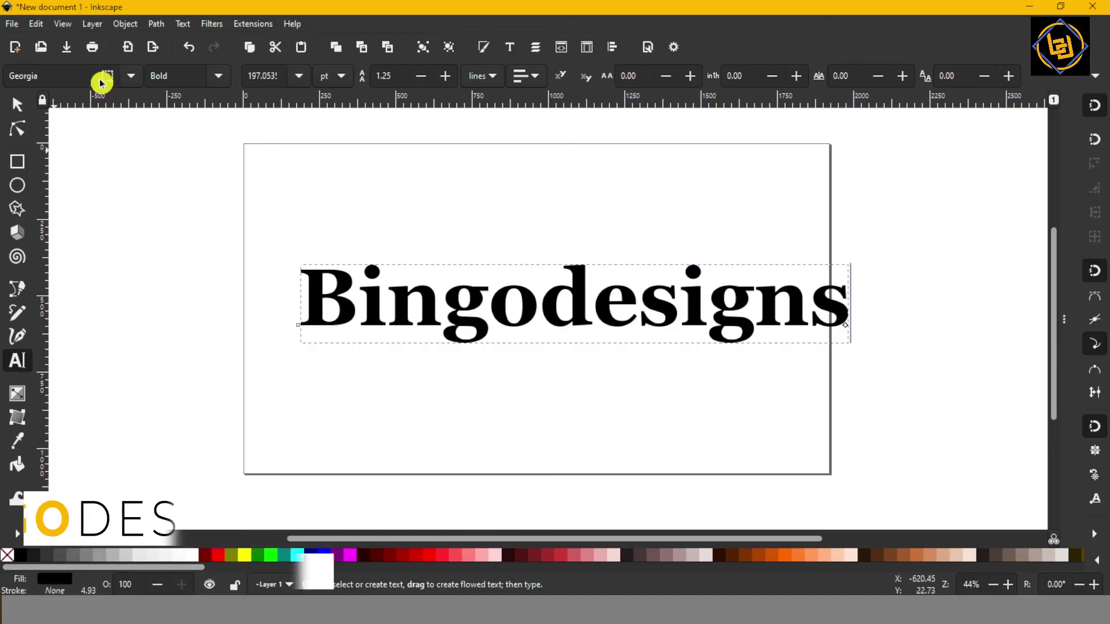
# Step: Browse the available fonts and set the "Bingodesigns" text in Mali
pyautogui.click(131, 75)
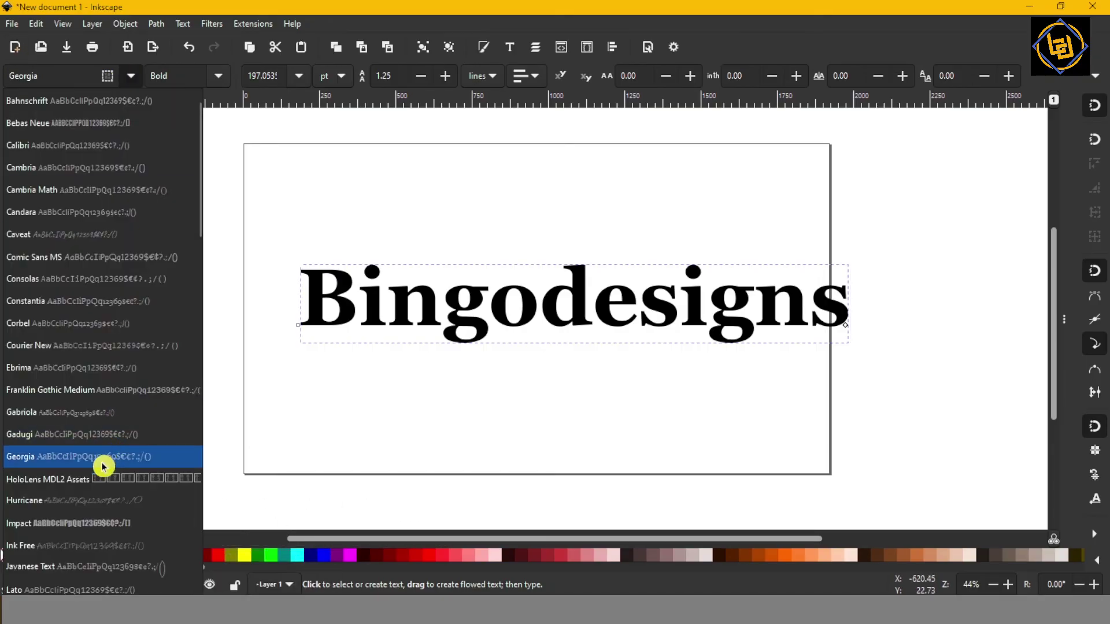
pyautogui.scroll(-1, 69, 396)
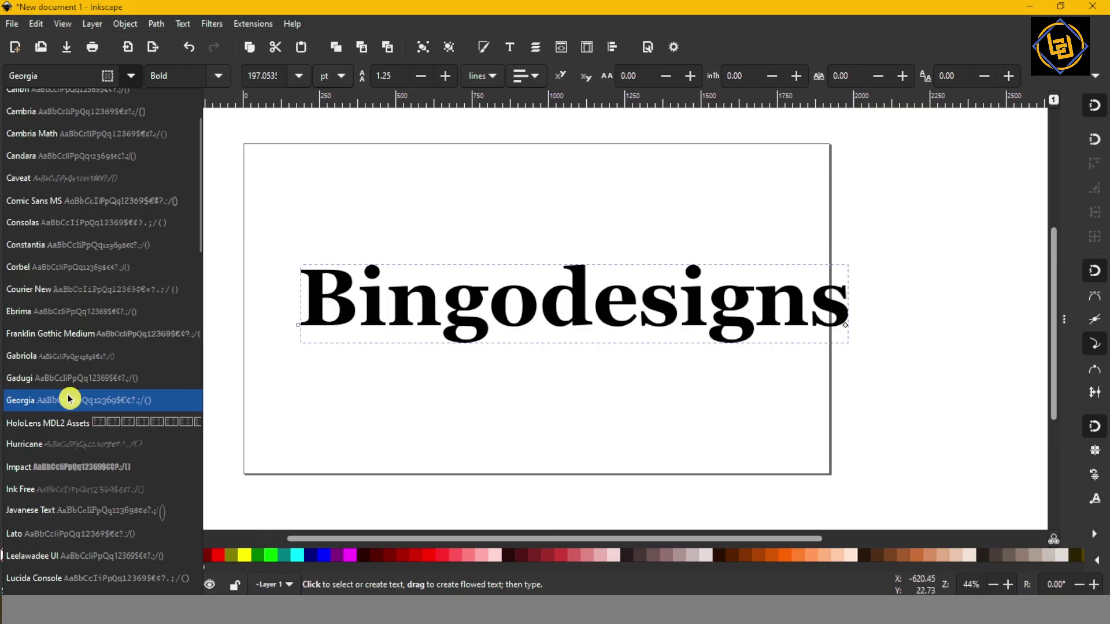
pyautogui.scroll(-2, 70, 398)
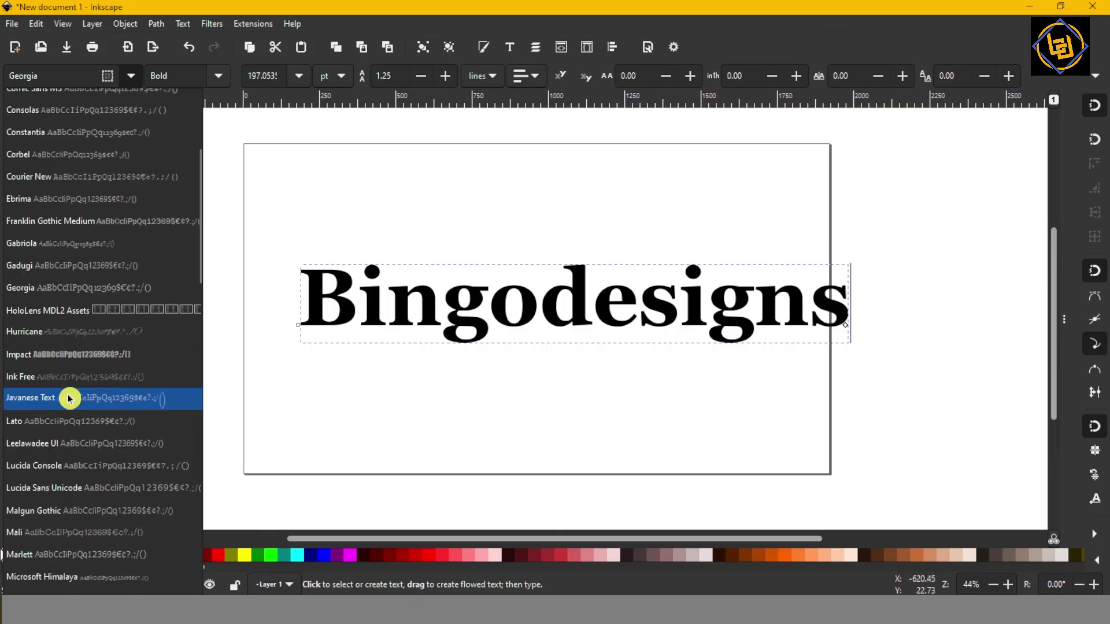
pyautogui.click(70, 512)
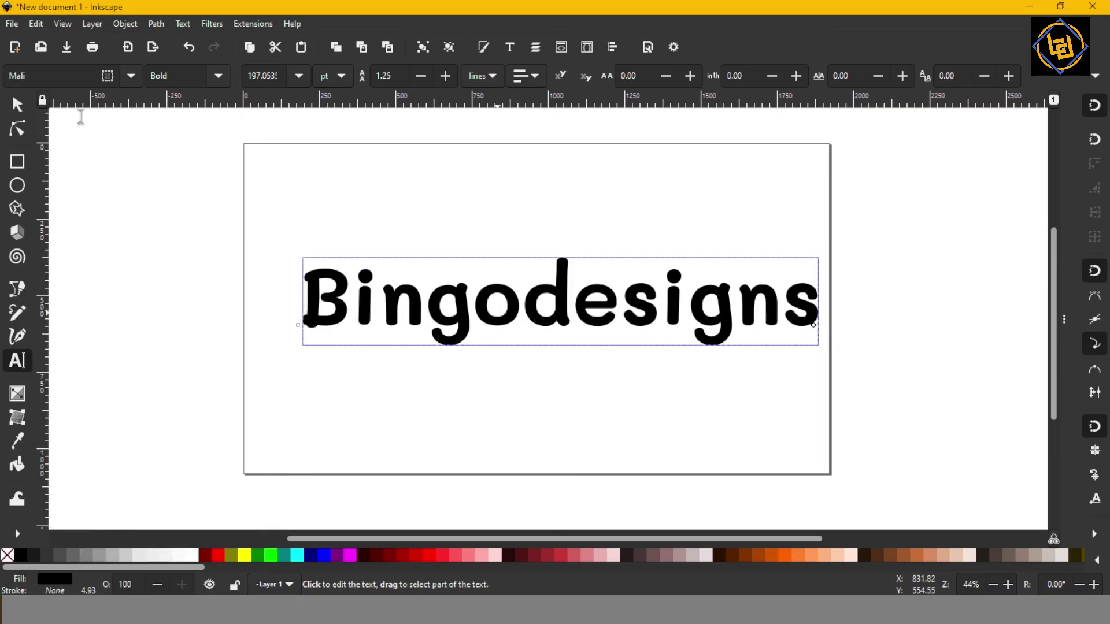
# Step: Move the text to about X 110 px, Y 375 px, and recolour it, trying a gold fill before settling on orange
pyautogui.click(17, 104)
pyautogui.moveTo(487, 302); pyautogui.dragTo(462, 303)
pyautogui.moveTo(193, 567); pyautogui.dragTo(324, 568)
pyautogui.click(454, 557)
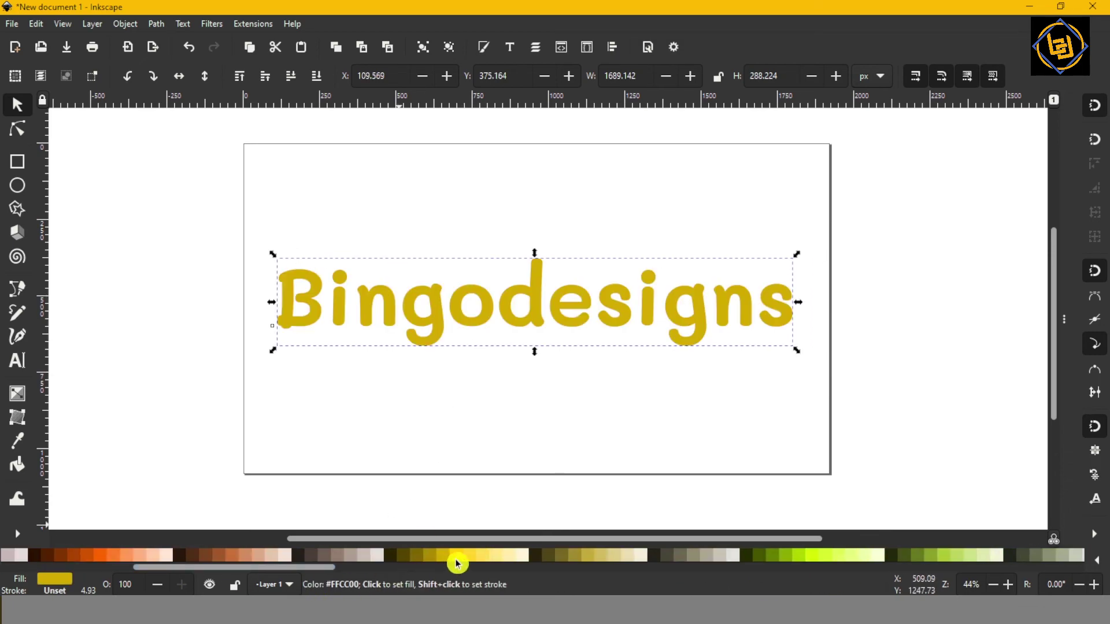
pyautogui.click(102, 557)
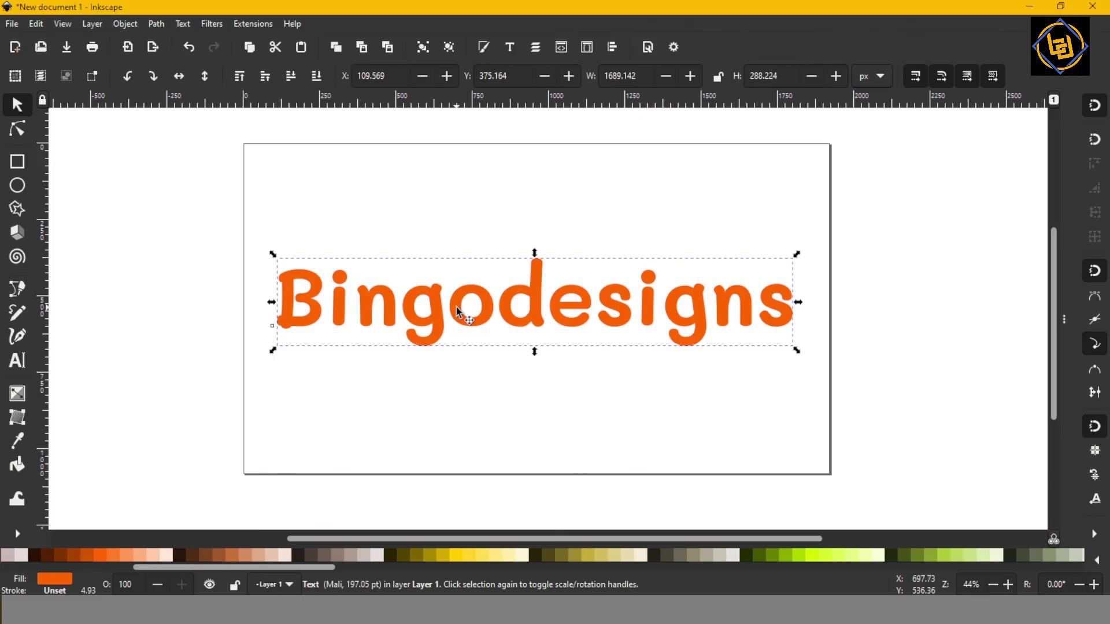
# Step: Draw an open wavy path above the text with the Pen tool, ending in a straight segment sloping down past the last letter
pyautogui.click(21, 289)
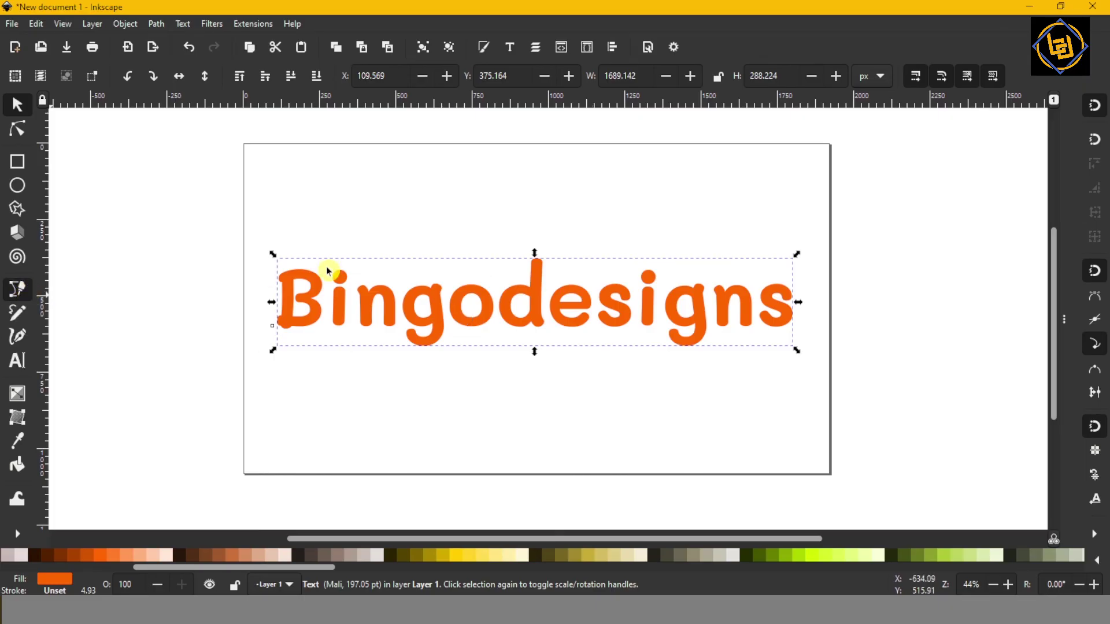
pyautogui.click(281, 230)
pyautogui.moveTo(378, 205); pyautogui.dragTo(442, 229)
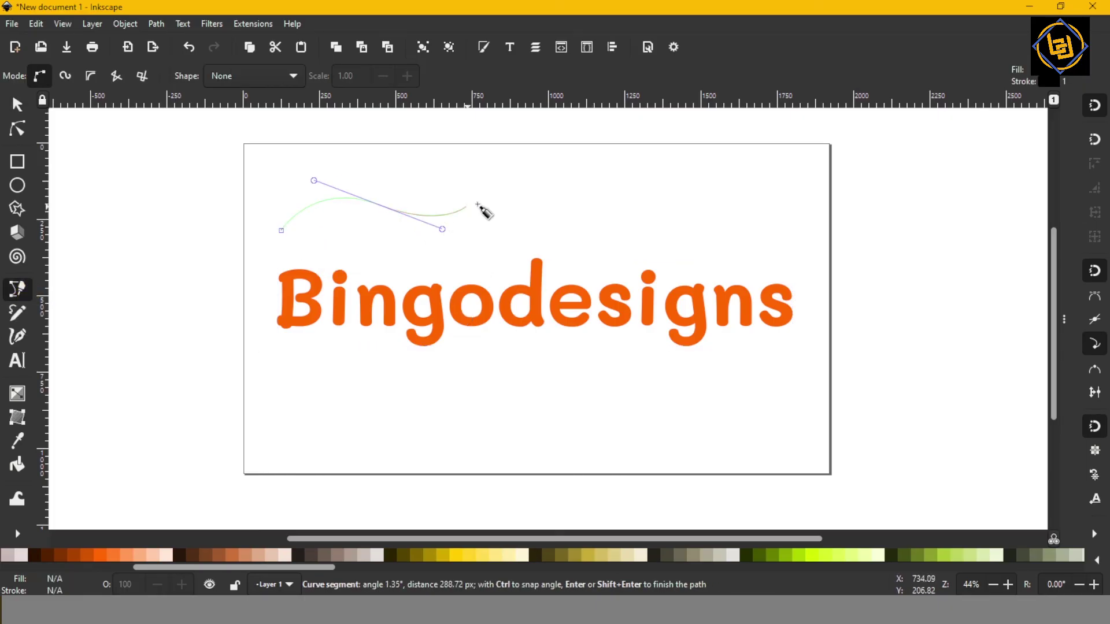
pyautogui.moveTo(553, 207); pyautogui.dragTo(602, 240)
pyautogui.click(682, 218)
pyautogui.click(815, 270)
pyautogui.press('Return')
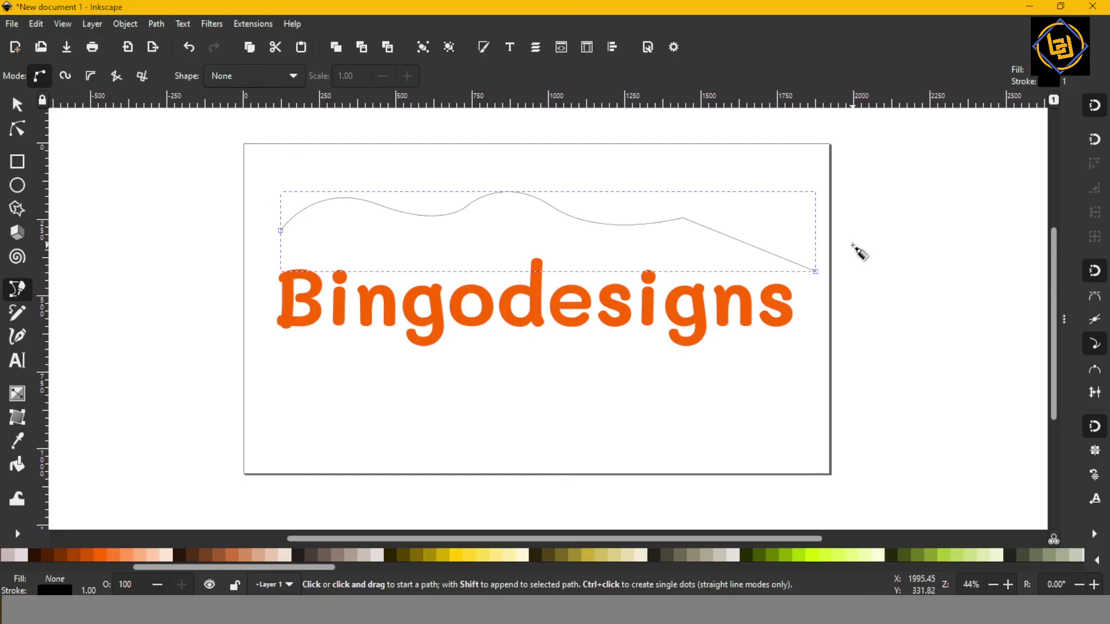
# Step: Close the document and Inkscape without saving the changes
pyautogui.click(1092, 6)
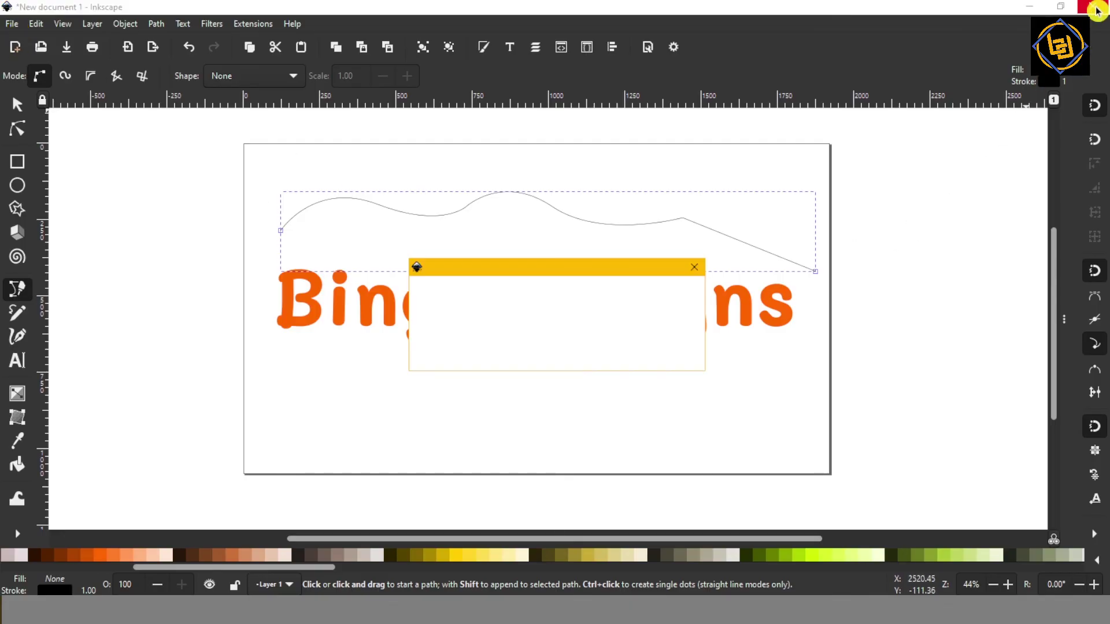
pyautogui.click(493, 363)
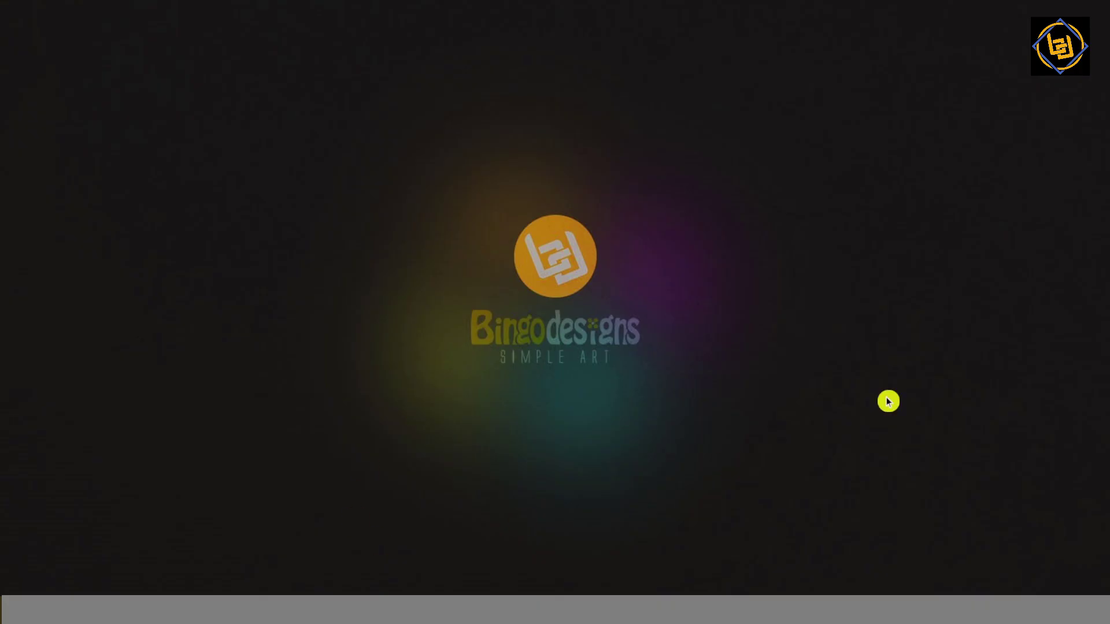